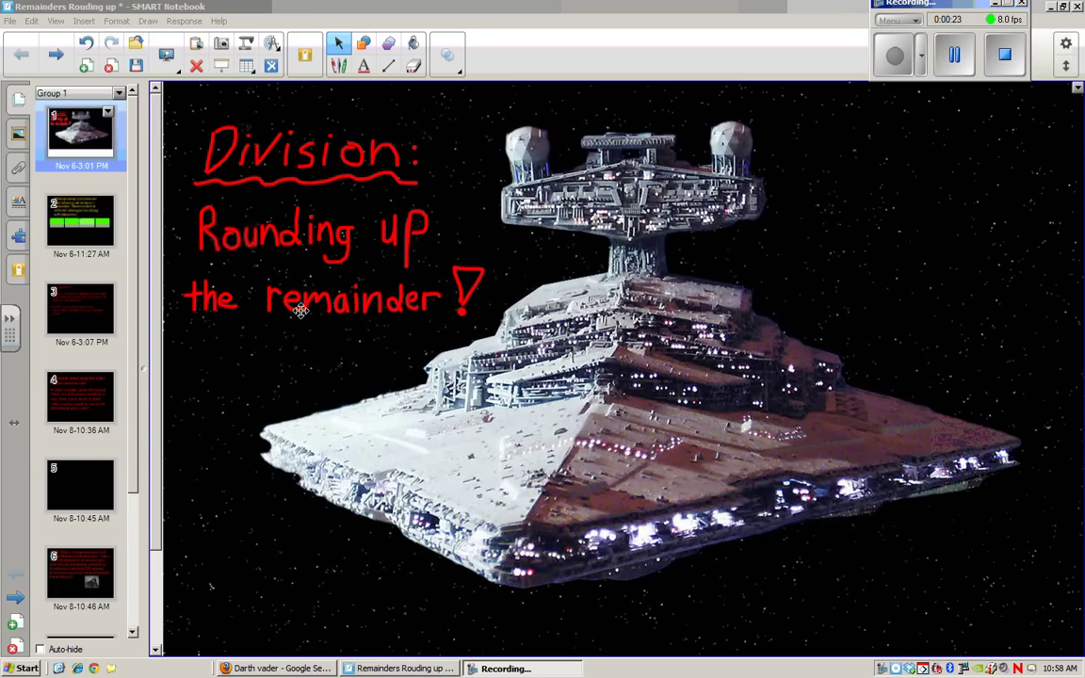
Step: Bring the SMART Notebook window with the 'Division: Rounding up the remainder!' title slide to the front
{"action": "left_click", "coordinate": [205, 316]}
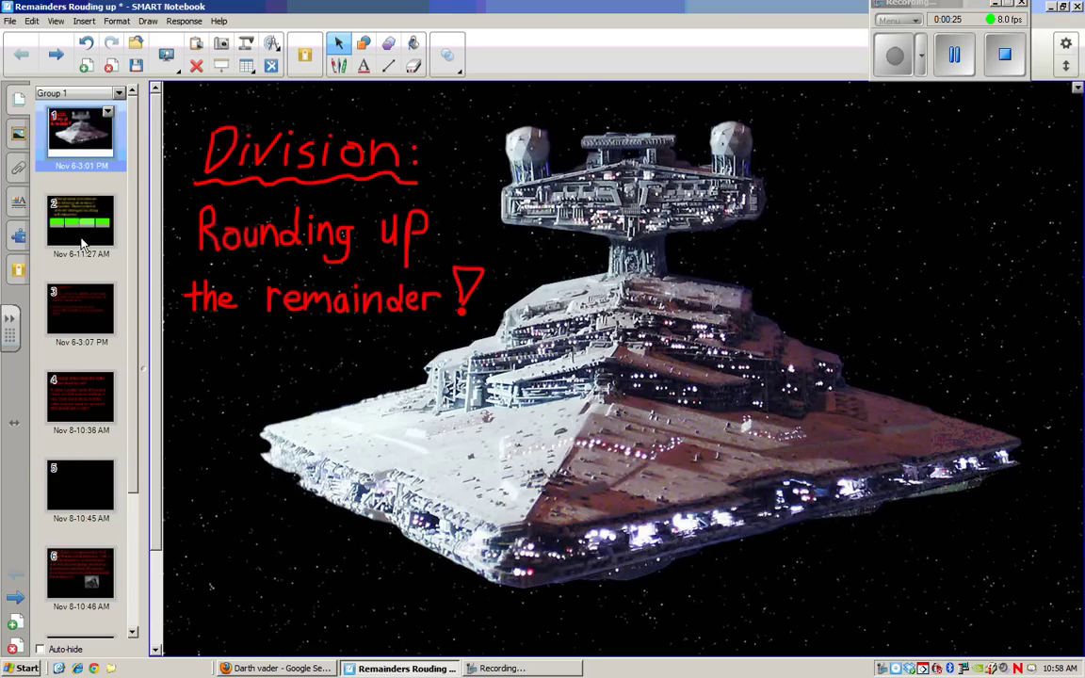
Step: Reveal the four remainder strategies (fractions, decimals, Round up, ignore it), then go to the Learning Goals slide
{"action": "key", "text": "Page_Down"}
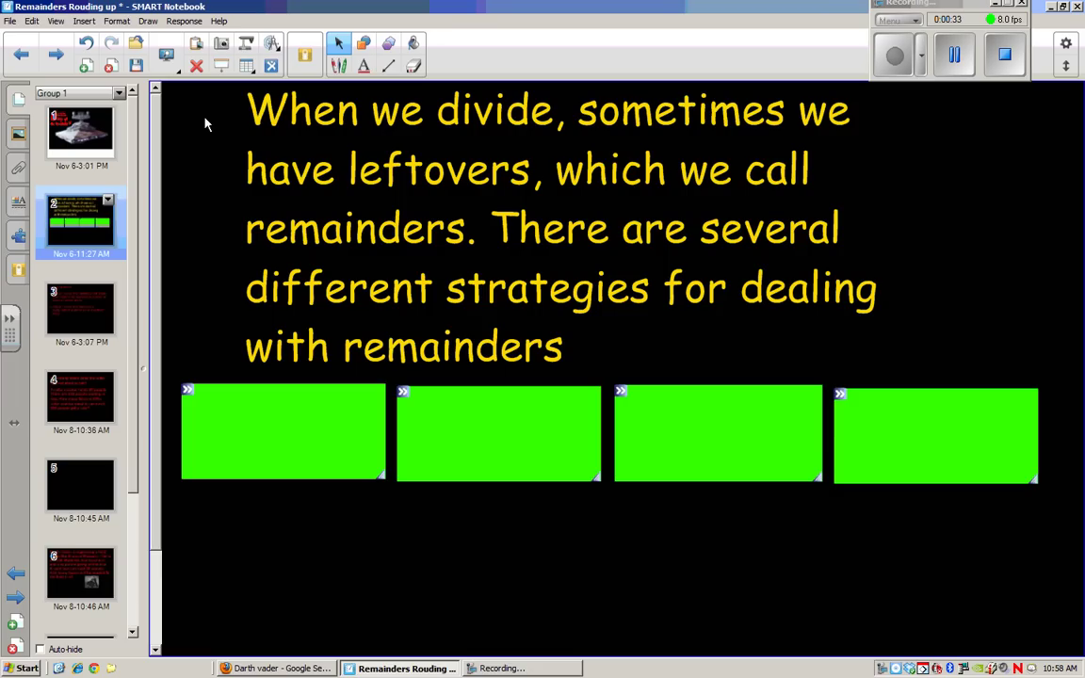
{"action": "left_click", "coordinate": [286, 415]}
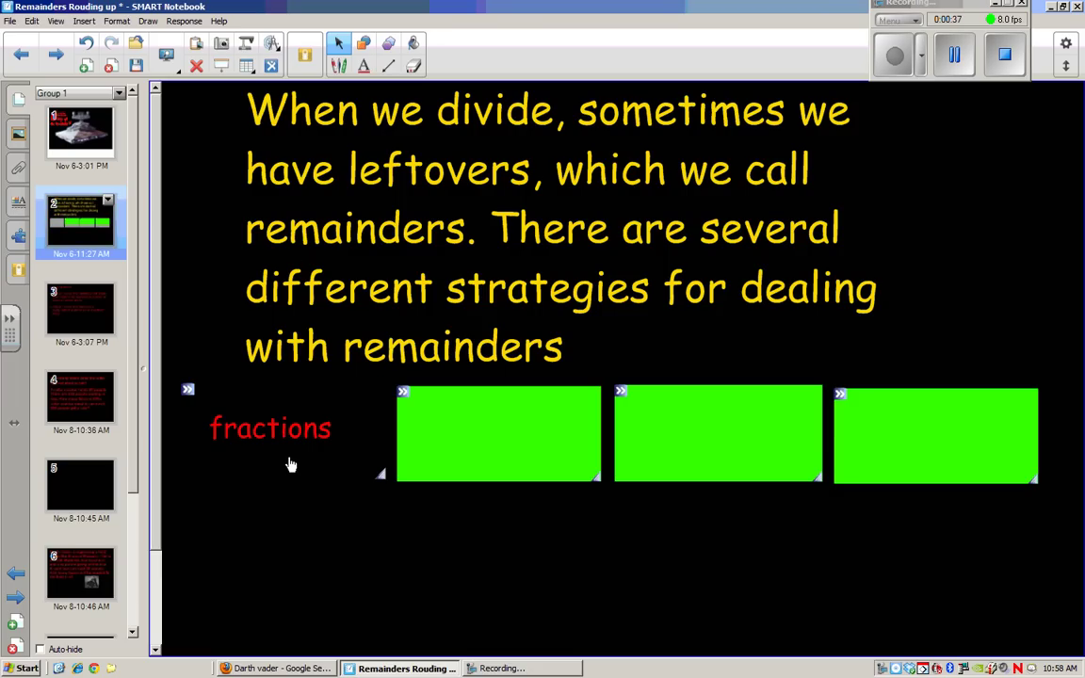
{"action": "left_click", "coordinate": [443, 436]}
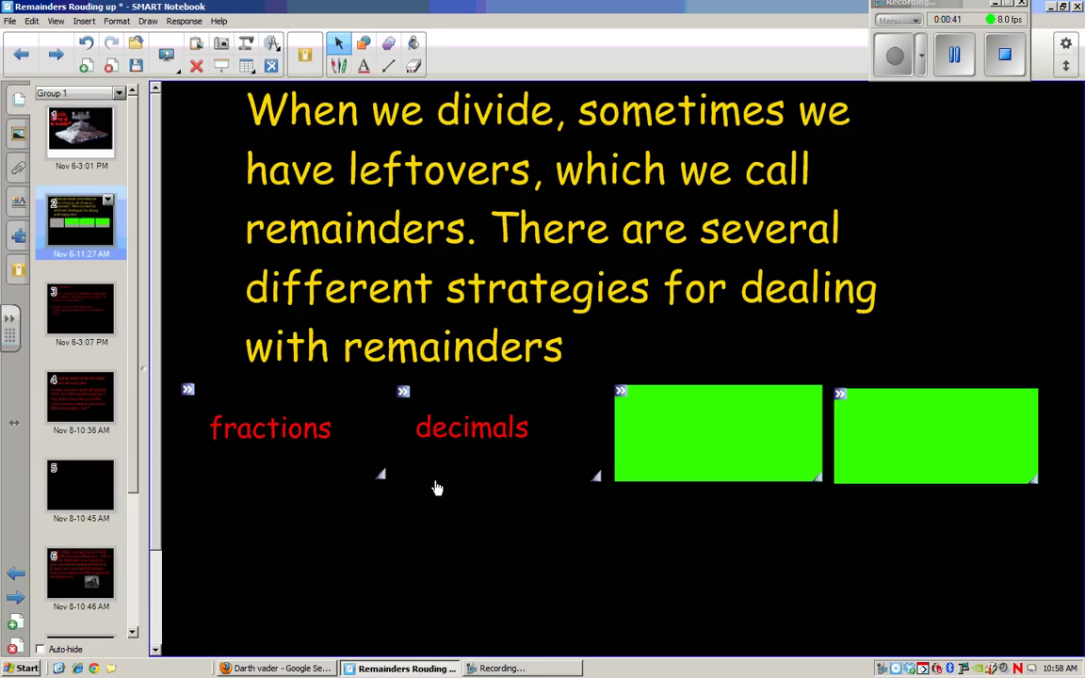
{"action": "left_click", "coordinate": [633, 438]}
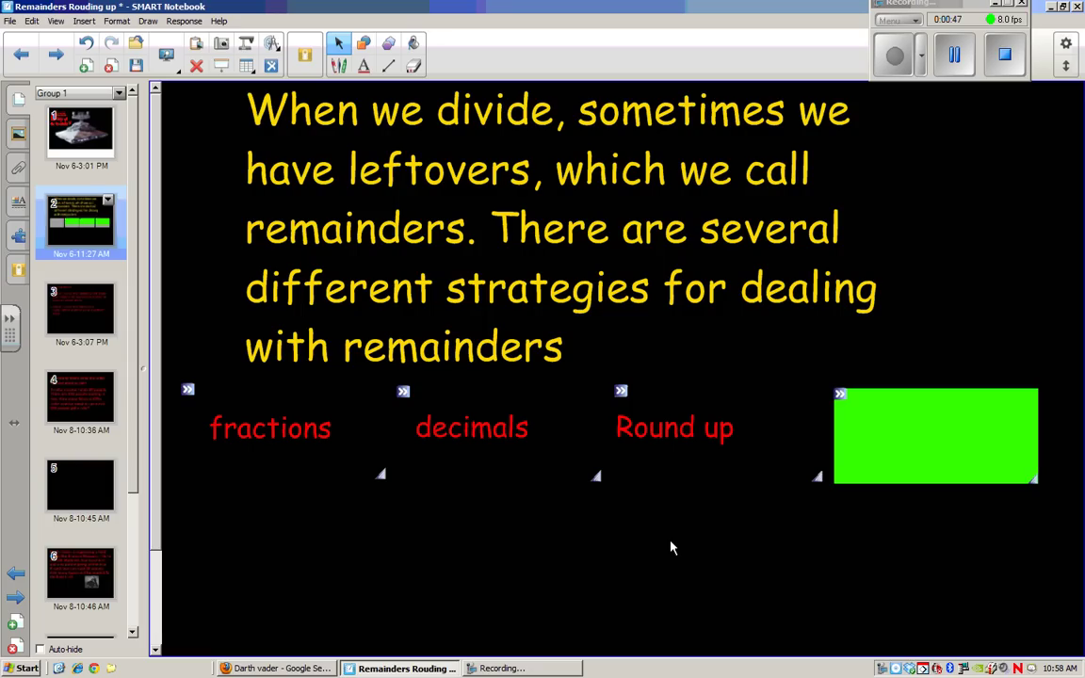
{"action": "left_click", "coordinate": [954, 445]}
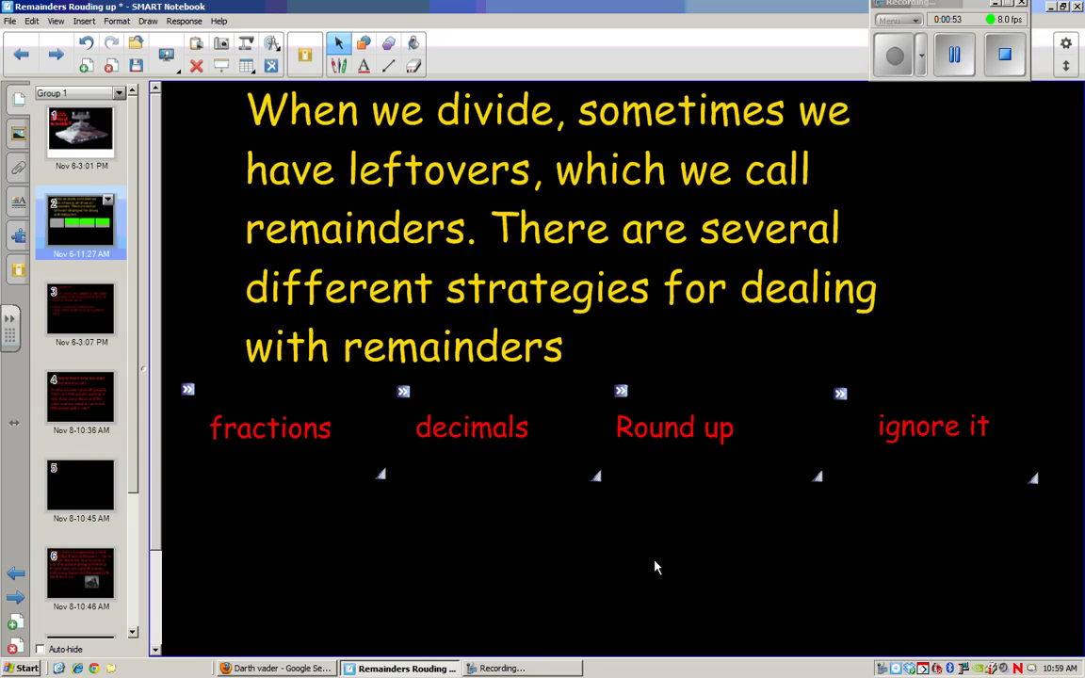
{"action": "left_click", "coordinate": [83, 301]}
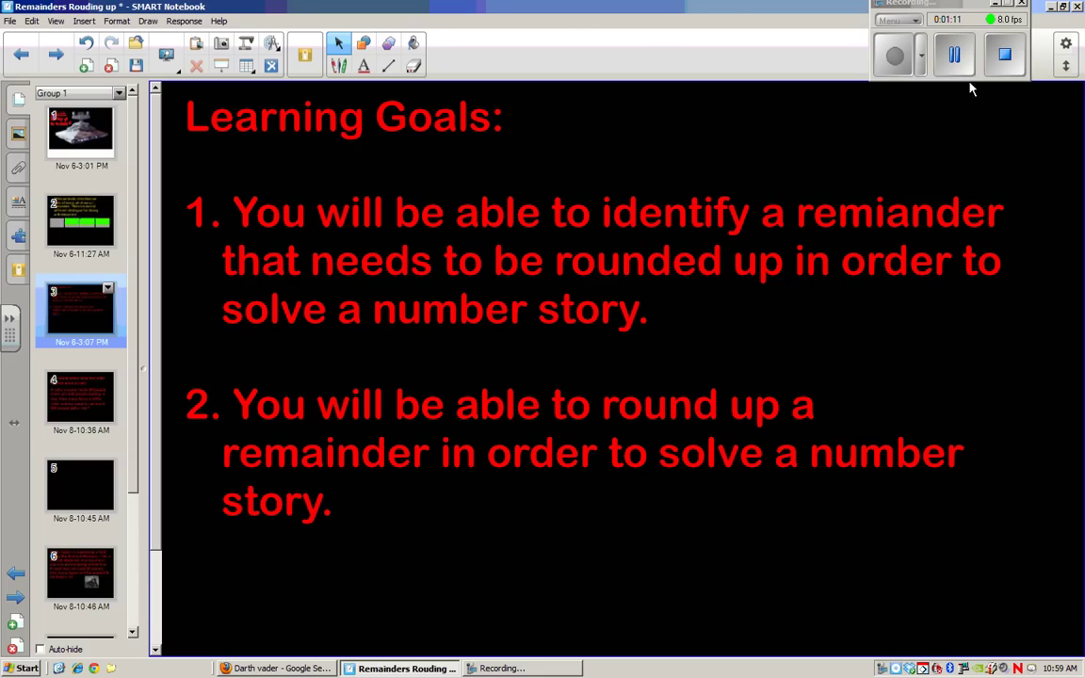
Step: Advance to slide 4, the roller coaster problem with 252 people and 30 per ride
{"action": "key", "text": "Page_Down"}
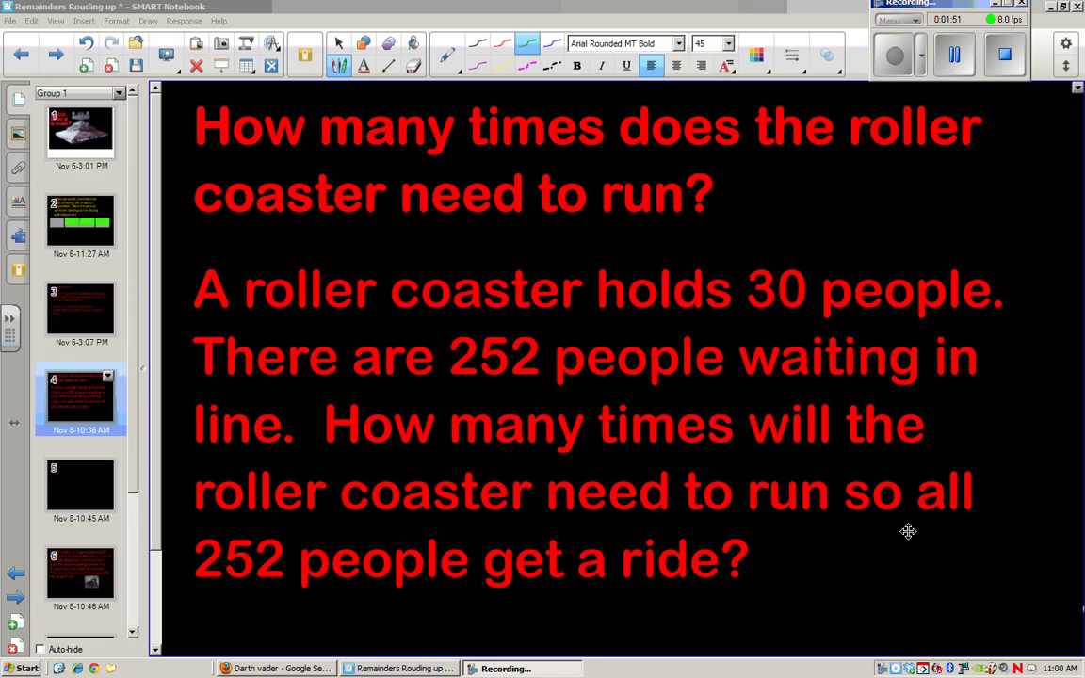
Step: Draw green wavy underlines under 'all' and '252 people get a ride?'
{"action": "left_click_drag", "start_coordinate": [903, 534], "coordinate": [994, 519]}
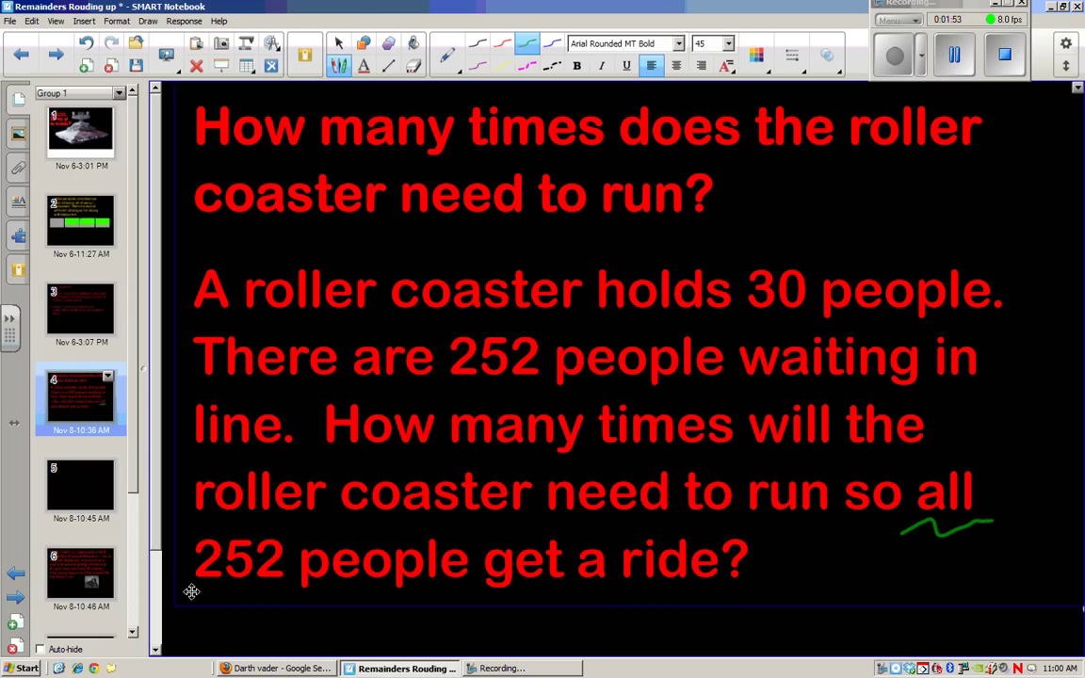
{"action": "mouse_move", "coordinate": [191, 591]}
{"action": "left_mouse_down"}
{"action": "mouse_move", "coordinate": [485, 583]}
{"action": "mouse_move", "coordinate": [731, 595]}
{"action": "left_mouse_up"}
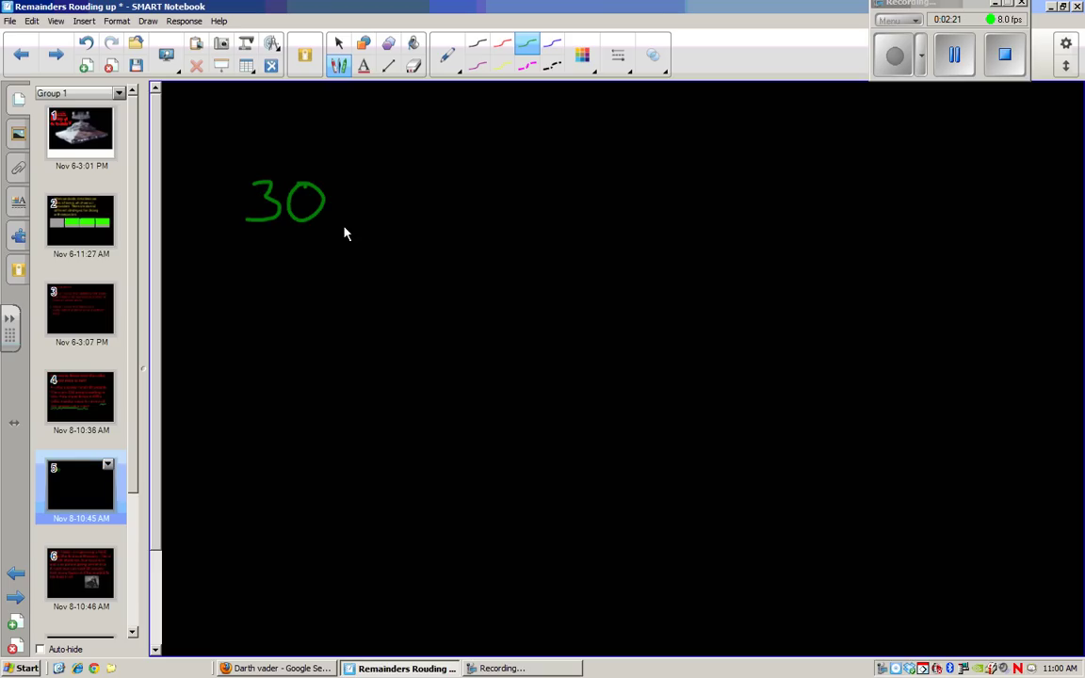
Step: Hand-write 252 ÷ 30 as a green long division, with a 0 above the 2
{"action": "mouse_move", "coordinate": [329, 229]}
{"action": "left_mouse_down"}
{"action": "mouse_move", "coordinate": [346, 155]}
{"action": "mouse_move", "coordinate": [542, 147]}
{"action": "left_mouse_up"}
{"action": "mouse_move", "coordinate": [375, 183]}
{"action": "left_mouse_down"}
{"action": "mouse_move", "coordinate": [378, 202]}
{"action": "mouse_move", "coordinate": [409, 209]}
{"action": "mouse_move", "coordinate": [452, 172]}
{"action": "mouse_move", "coordinate": [426, 209]}
{"action": "mouse_move", "coordinate": [485, 177]}
{"action": "mouse_move", "coordinate": [506, 209]}
{"action": "left_mouse_up"}
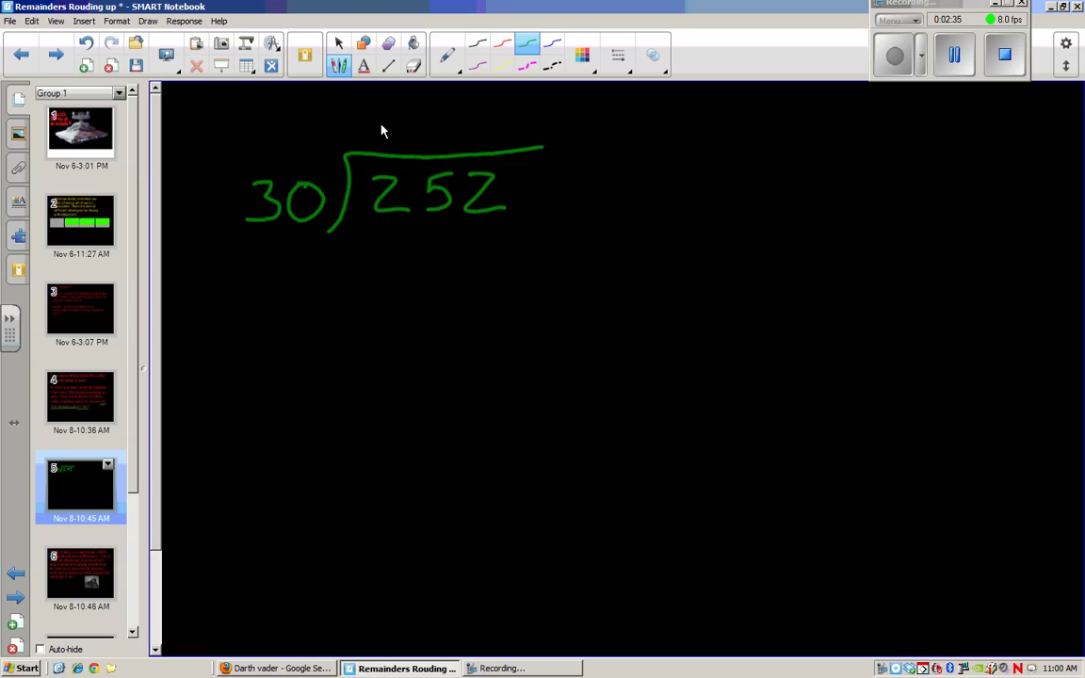
{"action": "mouse_move", "coordinate": [380, 120]}
{"action": "left_mouse_down"}
{"action": "mouse_move", "coordinate": [373, 141]}
{"action": "mouse_move", "coordinate": [381, 121]}
{"action": "left_mouse_up"}
Step: Write DMSD top right, tally up to eight at top left, and complete the quotient as 008
{"action": "mouse_move", "coordinate": [890, 95]}
{"action": "left_mouse_down"}
{"action": "mouse_move", "coordinate": [891, 122]}
{"action": "mouse_move", "coordinate": [942, 98]}
{"action": "mouse_move", "coordinate": [945, 115]}
{"action": "mouse_move", "coordinate": [959, 106]}
{"action": "mouse_move", "coordinate": [953, 118]}
{"action": "mouse_move", "coordinate": [979, 111]}
{"action": "mouse_move", "coordinate": [978, 119]}
{"action": "left_mouse_up"}
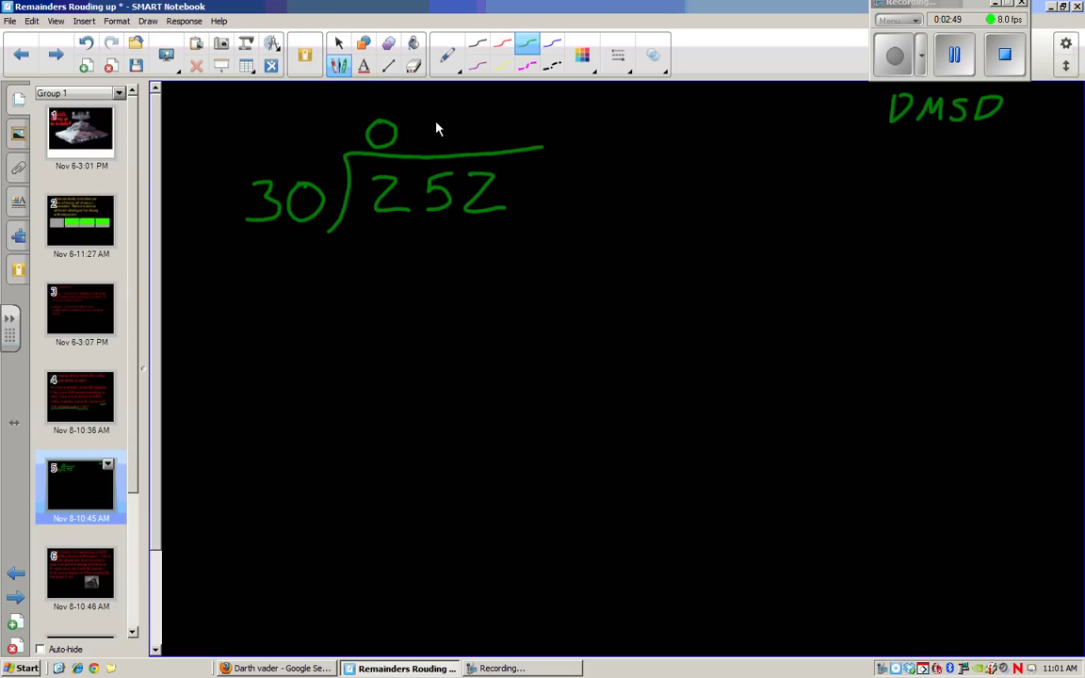
{"action": "mouse_move", "coordinate": [453, 120]}
{"action": "left_mouse_down"}
{"action": "mouse_move", "coordinate": [455, 146]}
{"action": "mouse_move", "coordinate": [458, 122]}
{"action": "left_mouse_up"}
{"action": "mouse_move", "coordinate": [175, 93]}
{"action": "left_mouse_down"}
{"action": "mouse_move", "coordinate": [175, 122]}
{"action": "mouse_move", "coordinate": [207, 125]}
{"action": "mouse_move", "coordinate": [195, 103]}
{"action": "mouse_move", "coordinate": [222, 121]}
{"action": "left_mouse_up"}
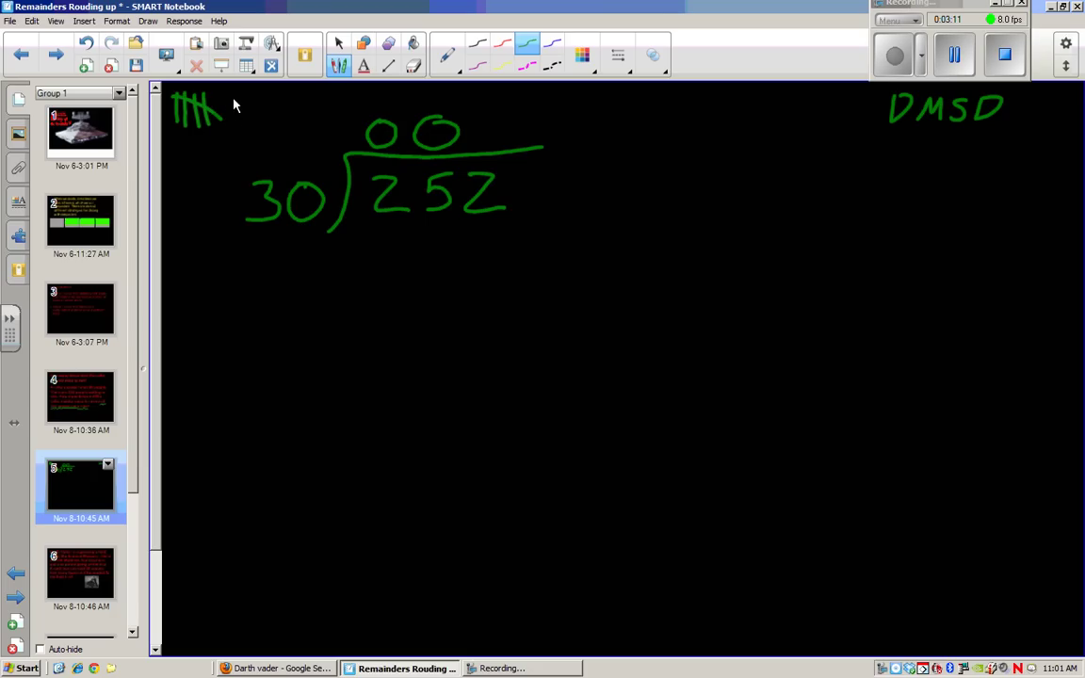
{"action": "mouse_move", "coordinate": [235, 99]}
{"action": "left_mouse_down"}
{"action": "mouse_move", "coordinate": [237, 120]}
{"action": "mouse_move", "coordinate": [264, 123]}
{"action": "left_mouse_up"}
{"action": "mouse_move", "coordinate": [500, 113]}
{"action": "left_mouse_down"}
{"action": "mouse_move", "coordinate": [481, 114]}
{"action": "mouse_move", "coordinate": [478, 139]}
{"action": "mouse_move", "coordinate": [490, 123]}
{"action": "left_mouse_up"}
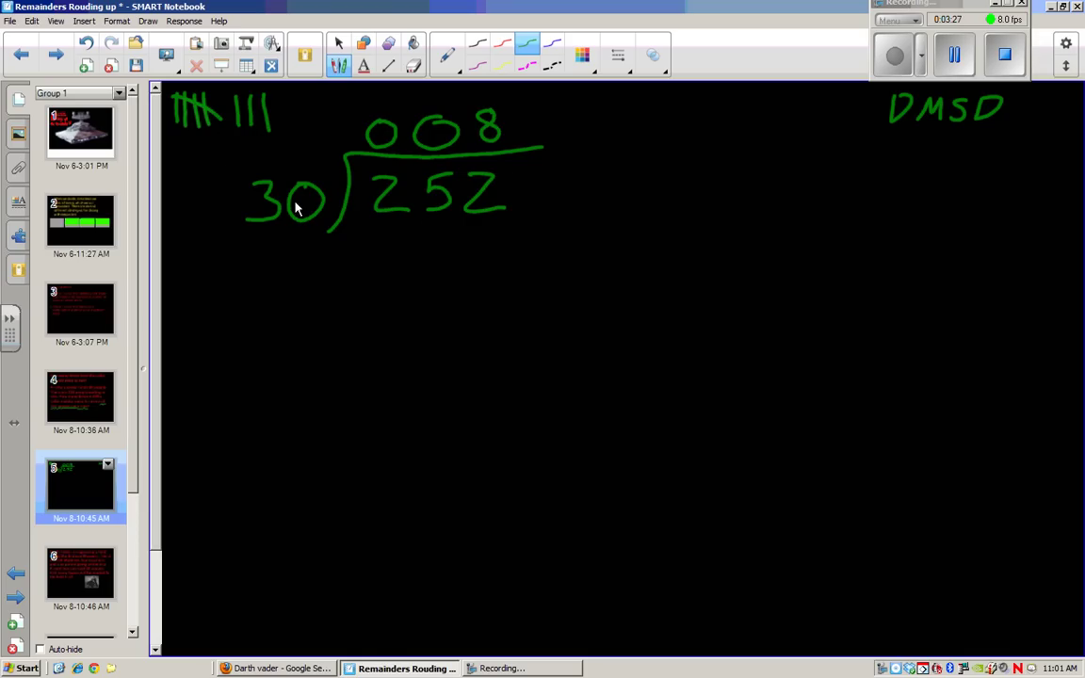
Step: Subtract 240 from 252 to leave 12, and extend the quotient to 008 r12
{"action": "left_click_drag", "start_coordinate": [369, 237], "coordinate": [395, 266]}
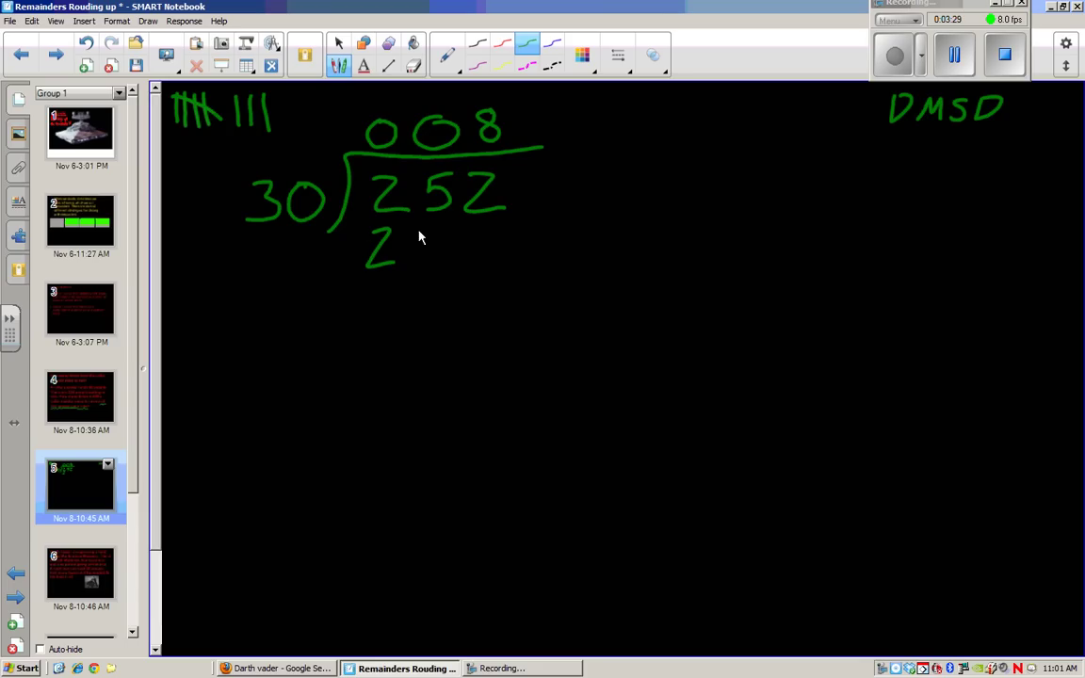
{"action": "mouse_move", "coordinate": [426, 226]}
{"action": "left_mouse_down"}
{"action": "mouse_move", "coordinate": [422, 244]}
{"action": "mouse_move", "coordinate": [444, 247]}
{"action": "left_mouse_up"}
{"action": "mouse_move", "coordinate": [436, 224]}
{"action": "left_mouse_down"}
{"action": "mouse_move", "coordinate": [436, 259]}
{"action": "mouse_move", "coordinate": [469, 229]}
{"action": "left_mouse_up"}
{"action": "left_click", "coordinate": [474, 227]}
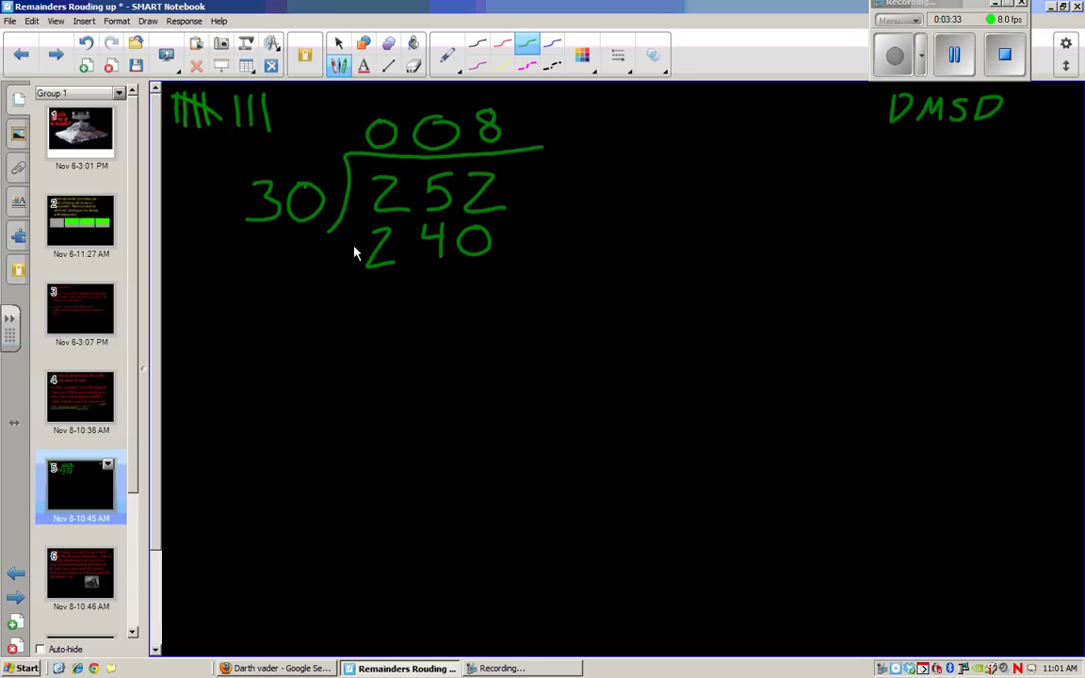
{"action": "mouse_move", "coordinate": [337, 243]}
{"action": "left_mouse_down"}
{"action": "mouse_move", "coordinate": [352, 242]}
{"action": "mouse_move", "coordinate": [350, 277]}
{"action": "mouse_move", "coordinate": [532, 274]}
{"action": "left_mouse_up"}
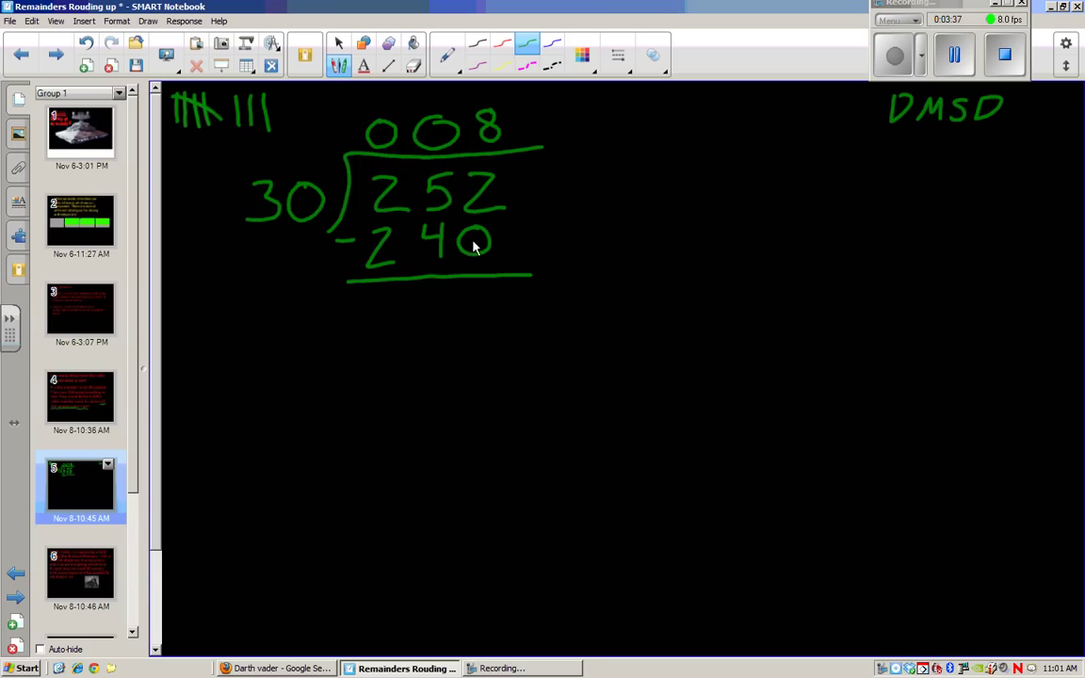
{"action": "left_click_drag", "start_coordinate": [466, 302], "coordinate": [490, 328]}
{"action": "left_click_drag", "start_coordinate": [440, 295], "coordinate": [438, 334]}
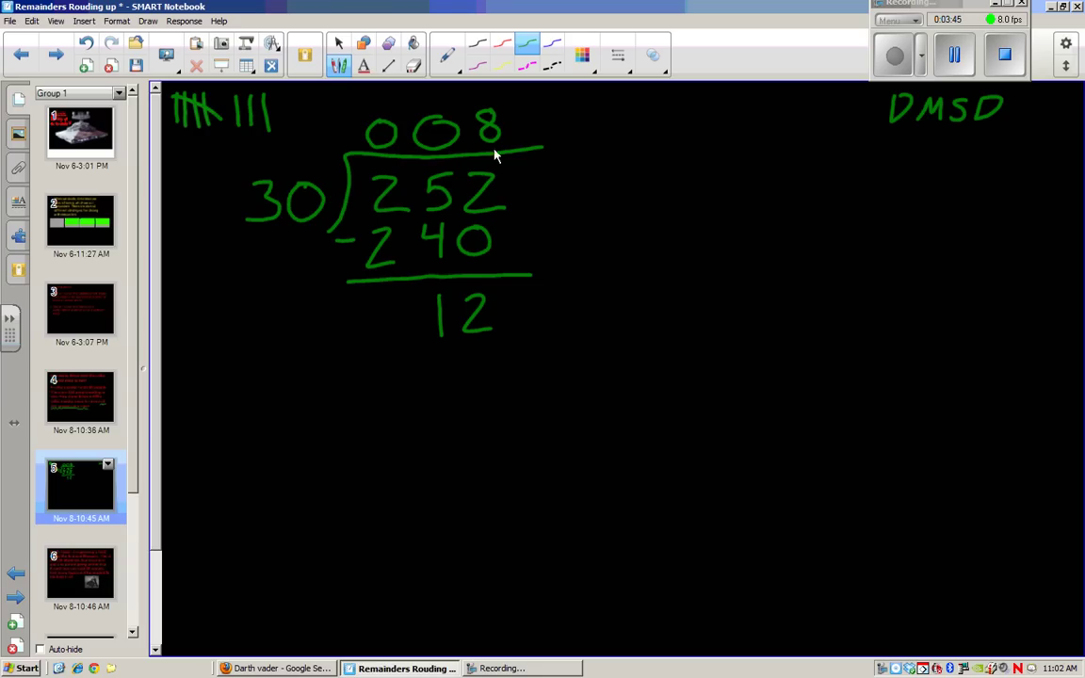
{"action": "mouse_move", "coordinate": [521, 126]}
{"action": "left_mouse_down"}
{"action": "mouse_move", "coordinate": [520, 139]}
{"action": "mouse_move", "coordinate": [540, 124]}
{"action": "mouse_move", "coordinate": [579, 136]}
{"action": "left_mouse_up"}
Step: Label the 8 as 'runs' and the 12 as 'people left over' with arrows, then write 8 r12 below
{"action": "mouse_move", "coordinate": [513, 115]}
{"action": "left_mouse_down"}
{"action": "mouse_move", "coordinate": [599, 135]}
{"action": "mouse_move", "coordinate": [586, 202]}
{"action": "mouse_move", "coordinate": [607, 179]}
{"action": "left_mouse_up"}
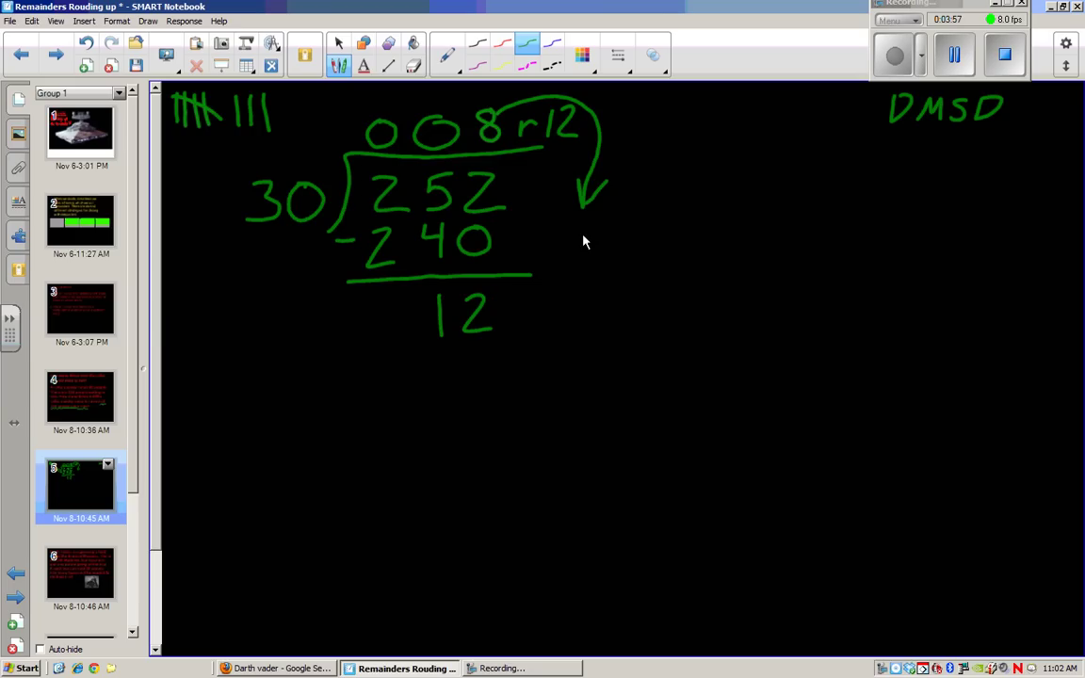
{"action": "left_click_drag", "start_coordinate": [575, 237], "coordinate": [650, 248]}
{"action": "mouse_move", "coordinate": [571, 126]}
{"action": "left_mouse_down"}
{"action": "mouse_move", "coordinate": [641, 149]}
{"action": "mouse_move", "coordinate": [699, 188]}
{"action": "mouse_move", "coordinate": [725, 196]}
{"action": "mouse_move", "coordinate": [767, 185]}
{"action": "left_mouse_up"}
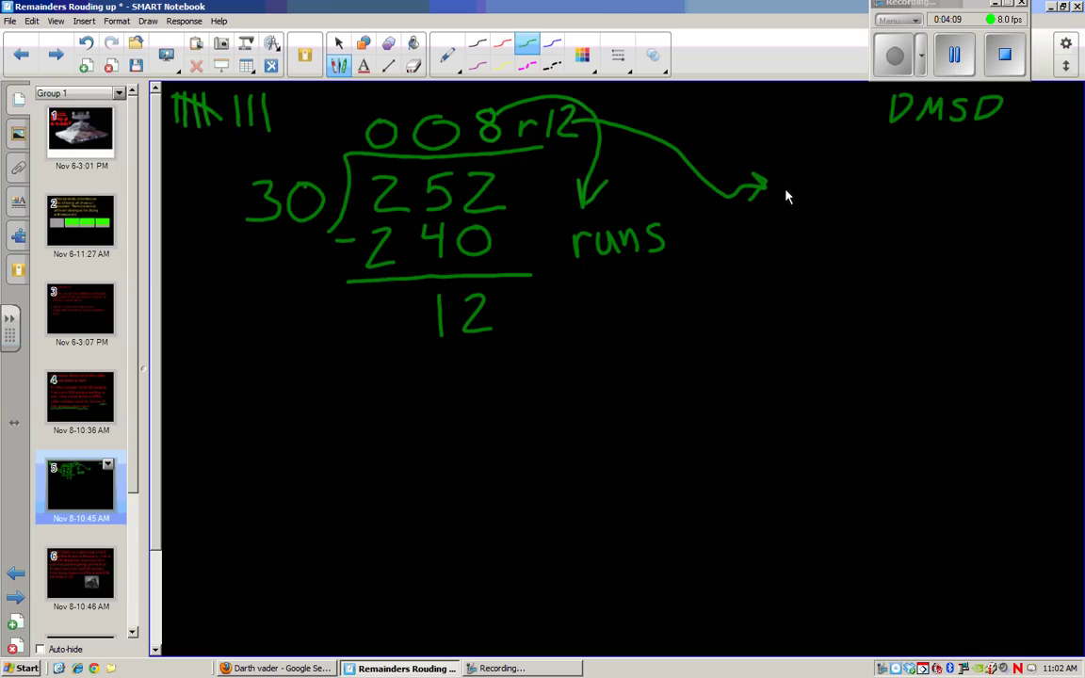
{"action": "mouse_move", "coordinate": [780, 180]}
{"action": "left_mouse_down"}
{"action": "mouse_move", "coordinate": [782, 213]}
{"action": "mouse_move", "coordinate": [785, 195]}
{"action": "mouse_move", "coordinate": [814, 198]}
{"action": "left_mouse_up"}
{"action": "left_click_drag", "start_coordinate": [827, 181], "coordinate": [907, 194]}
{"action": "mouse_move", "coordinate": [783, 234]}
{"action": "left_mouse_down"}
{"action": "mouse_move", "coordinate": [784, 268]}
{"action": "mouse_move", "coordinate": [806, 266]}
{"action": "left_mouse_up"}
{"action": "mouse_move", "coordinate": [823, 236]}
{"action": "left_mouse_down"}
{"action": "mouse_move", "coordinate": [816, 268]}
{"action": "mouse_move", "coordinate": [827, 249]}
{"action": "mouse_move", "coordinate": [841, 268]}
{"action": "left_mouse_up"}
{"action": "left_click_drag", "start_coordinate": [833, 251], "coordinate": [929, 239]}
{"action": "mouse_move", "coordinate": [934, 251]}
{"action": "left_mouse_down"}
{"action": "mouse_move", "coordinate": [949, 258]}
{"action": "mouse_move", "coordinate": [970, 241]}
{"action": "left_mouse_up"}
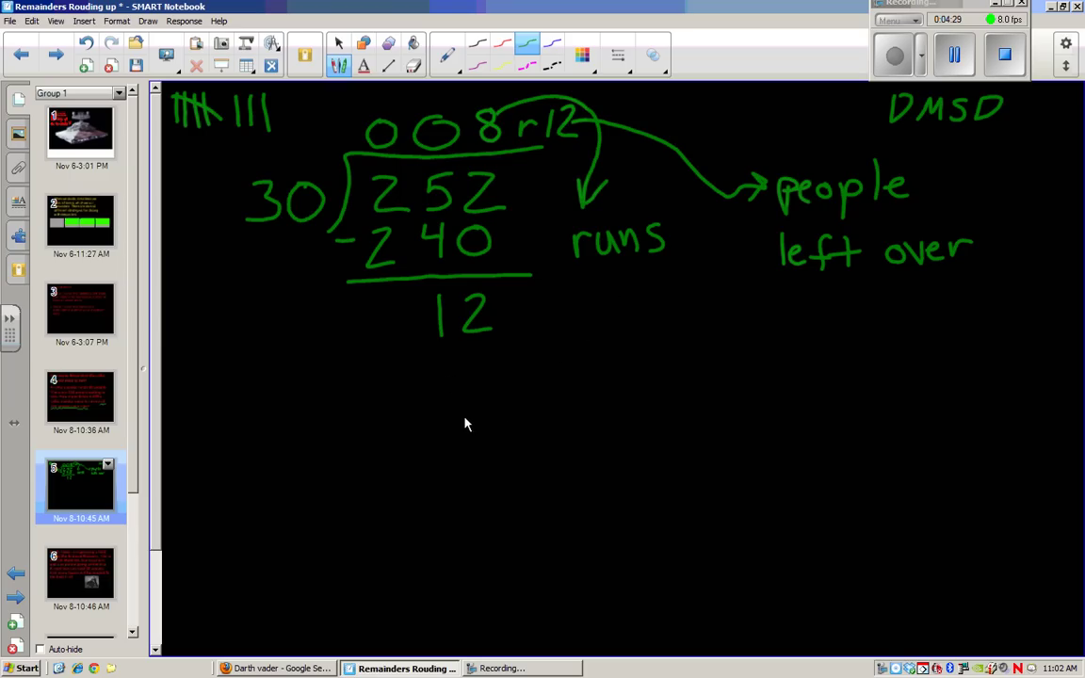
{"action": "mouse_move", "coordinate": [483, 415]}
{"action": "left_mouse_down"}
{"action": "mouse_move", "coordinate": [466, 451]}
{"action": "mouse_move", "coordinate": [483, 416]}
{"action": "mouse_move", "coordinate": [539, 434]}
{"action": "mouse_move", "coordinate": [569, 462]}
{"action": "left_mouse_up"}
{"action": "mouse_move", "coordinate": [586, 420]}
{"action": "left_mouse_down"}
{"action": "mouse_move", "coordinate": [603, 414]}
{"action": "mouse_move", "coordinate": [624, 457]}
{"action": "left_mouse_up"}
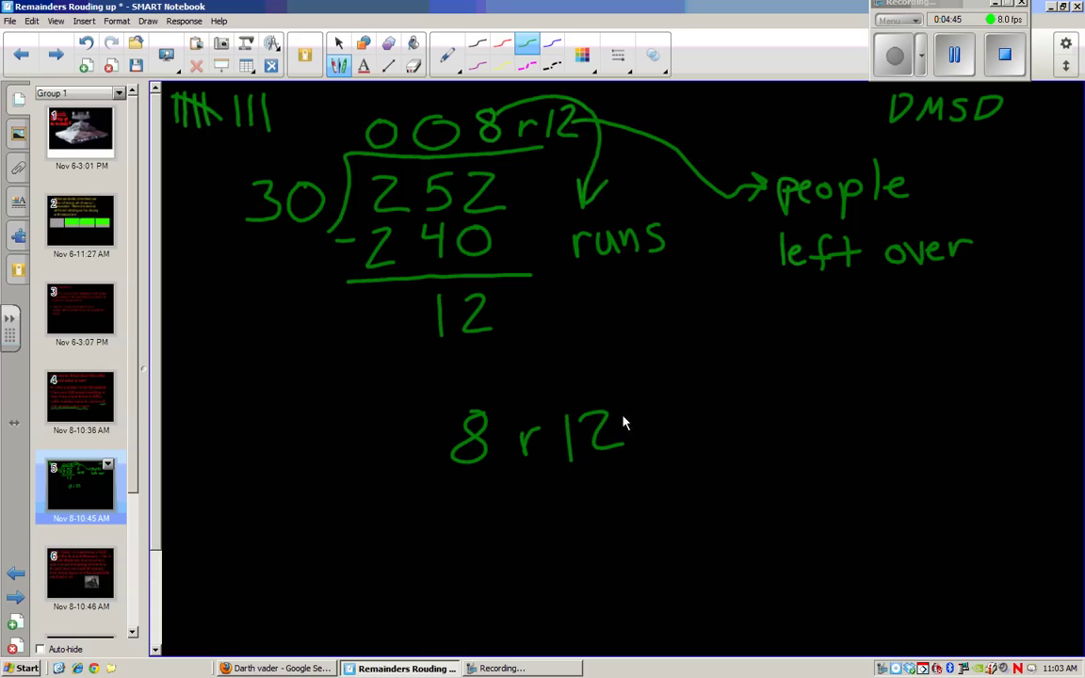
Step: Write 9 runs as the rounded-up answer, circle it, link it to the 8, and circle the 12
{"action": "mouse_move", "coordinate": [593, 393]}
{"action": "left_mouse_down"}
{"action": "mouse_move", "coordinate": [555, 442]}
{"action": "mouse_move", "coordinate": [638, 428]}
{"action": "mouse_move", "coordinate": [589, 394]}
{"action": "left_mouse_up"}
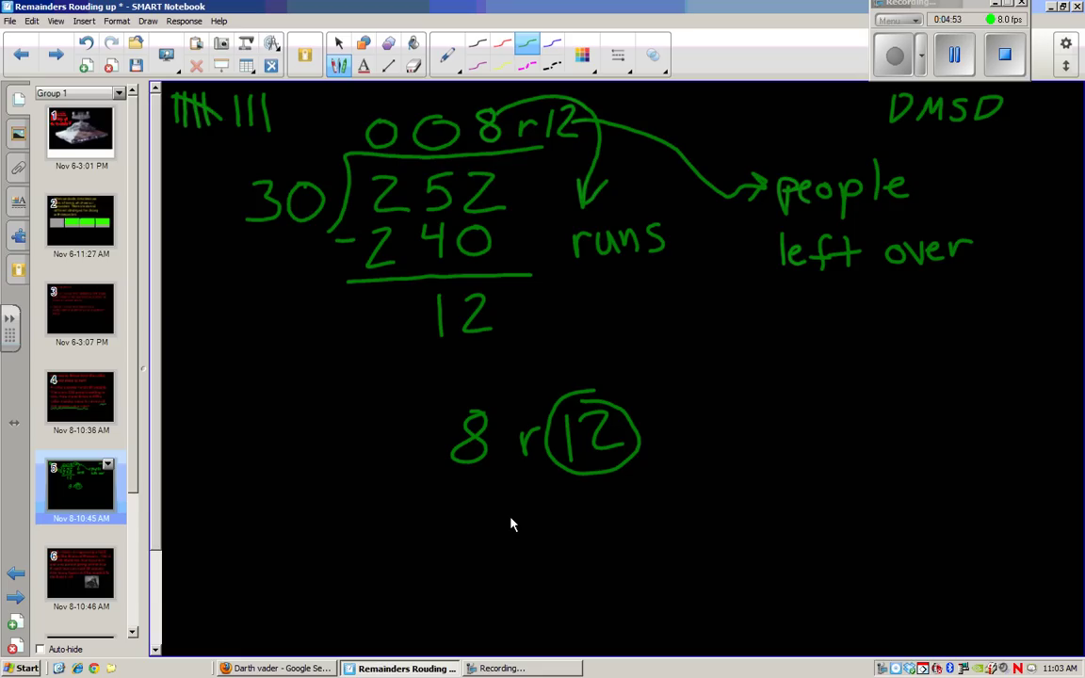
{"action": "mouse_move", "coordinate": [516, 516]}
{"action": "left_mouse_down"}
{"action": "mouse_move", "coordinate": [490, 542]}
{"action": "mouse_move", "coordinate": [524, 573]}
{"action": "mouse_move", "coordinate": [556, 566]}
{"action": "mouse_move", "coordinate": [572, 545]}
{"action": "mouse_move", "coordinate": [590, 563]}
{"action": "mouse_move", "coordinate": [641, 561]}
{"action": "left_mouse_up"}
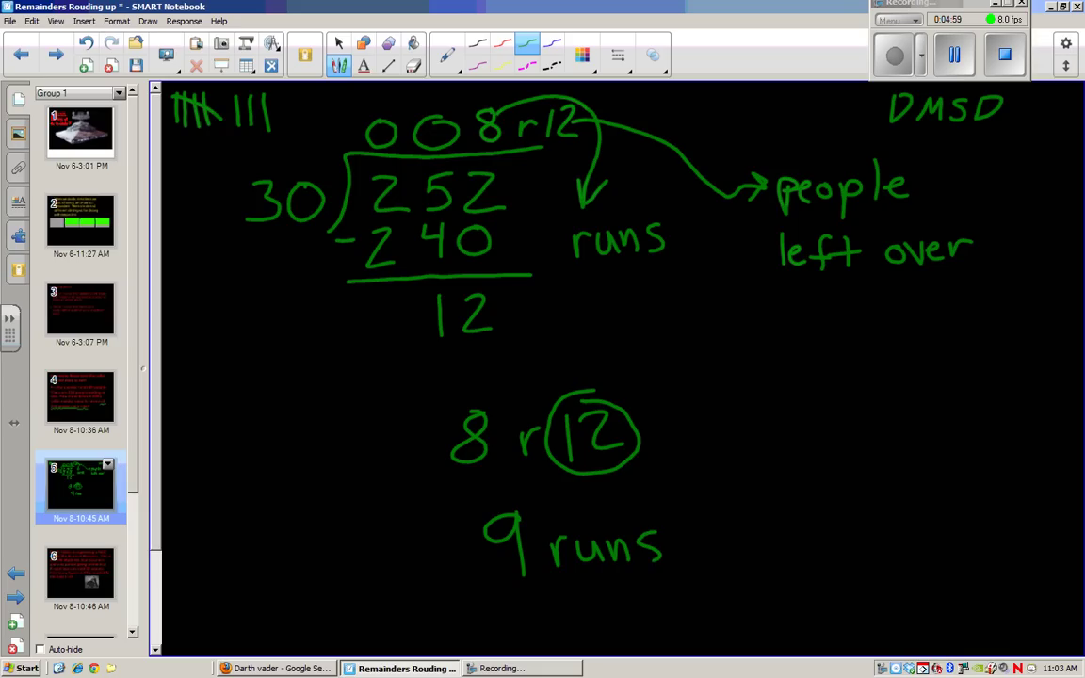
{"action": "mouse_move", "coordinate": [549, 491]}
{"action": "left_mouse_down"}
{"action": "mouse_move", "coordinate": [443, 554]}
{"action": "mouse_move", "coordinate": [654, 589]}
{"action": "mouse_move", "coordinate": [581, 492]}
{"action": "left_mouse_up"}
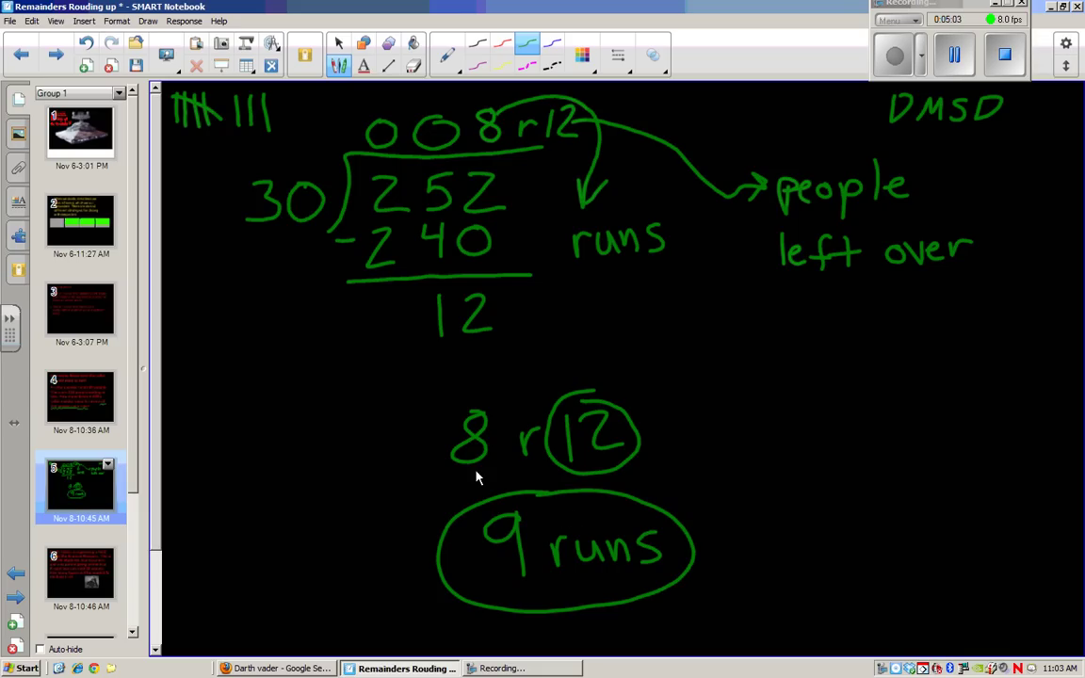
{"action": "mouse_move", "coordinate": [468, 455]}
{"action": "left_mouse_down"}
{"action": "mouse_move", "coordinate": [483, 484]}
{"action": "mouse_move", "coordinate": [492, 475]}
{"action": "left_mouse_up"}
{"action": "left_click_drag", "start_coordinate": [576, 393], "coordinate": [555, 418]}
Step: On the bus field trip page, underline '200 students', 'four teachers' and 'one parent' in green
{"action": "key", "text": "Page_Down"}
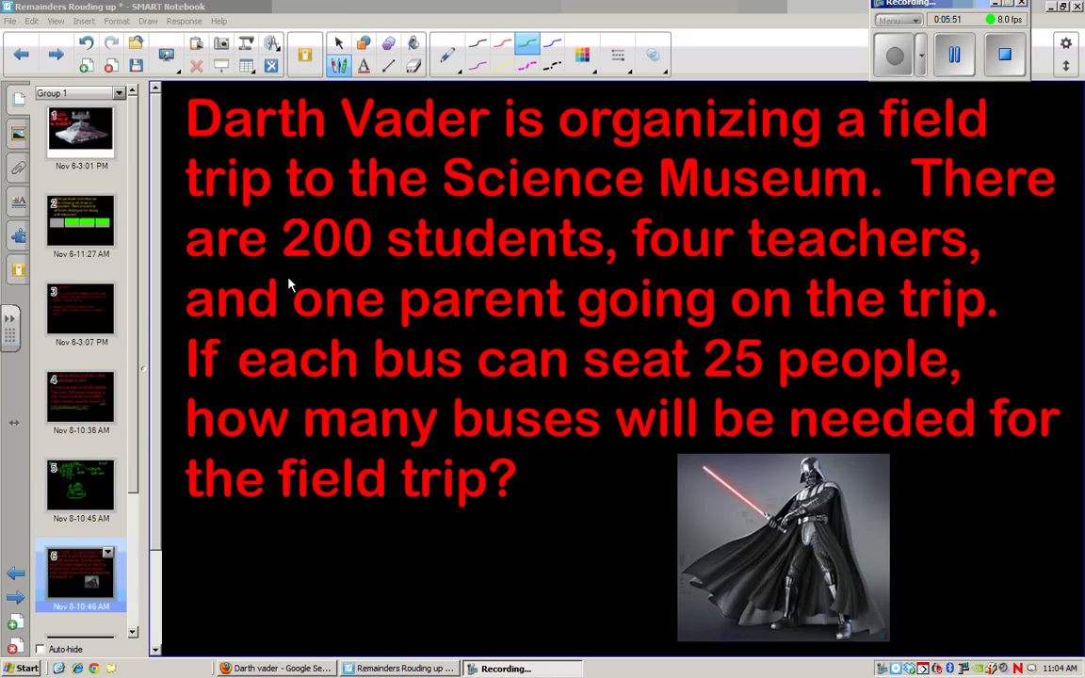
{"action": "left_click_drag", "start_coordinate": [279, 266], "coordinate": [974, 267]}
{"action": "left_click_drag", "start_coordinate": [282, 322], "coordinate": [554, 326]}
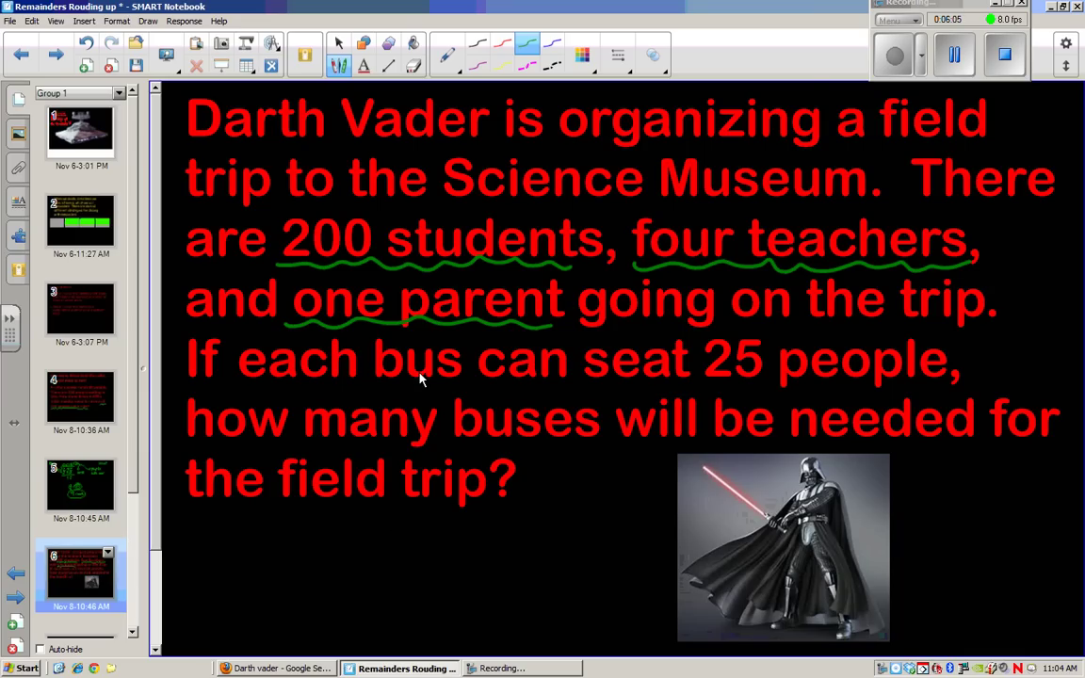
{"action": "left_click", "coordinate": [854, 43]}
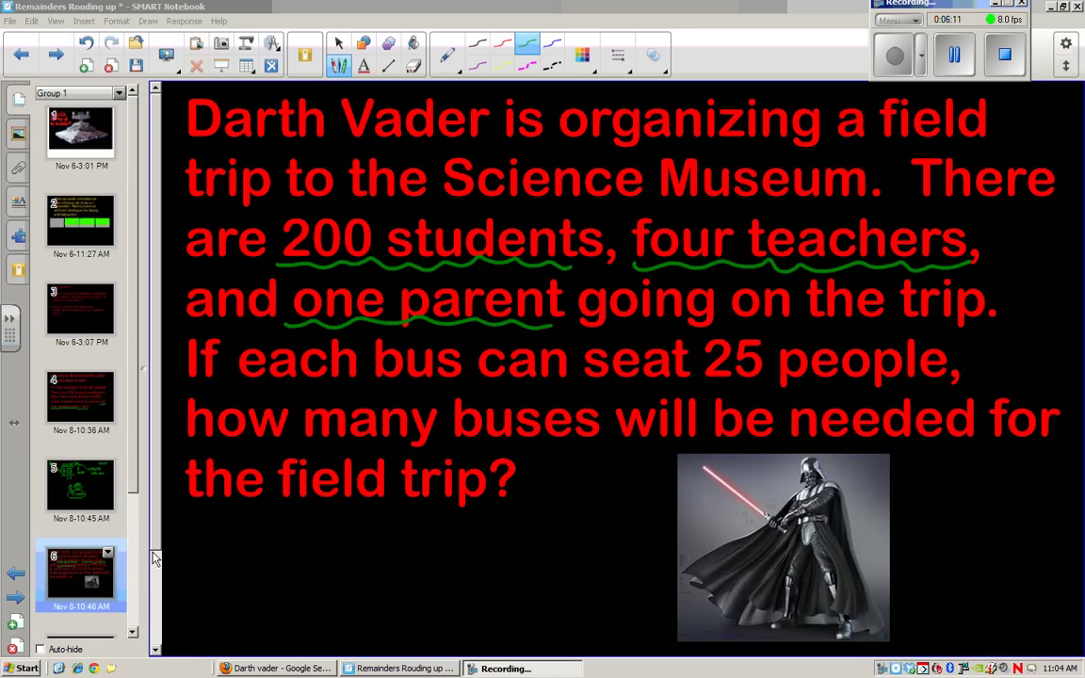
Step: Return to page 7 and write the 25/bus note
{"action": "left_click", "coordinate": [132, 570]}
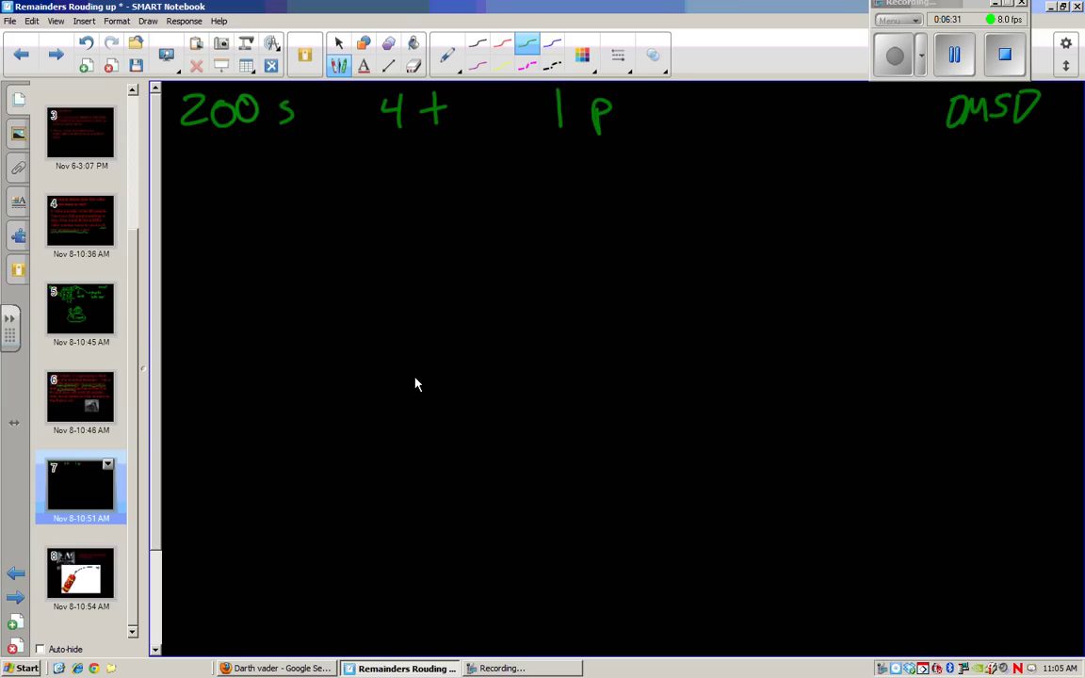
{"action": "mouse_move", "coordinate": [718, 100]}
{"action": "left_mouse_down"}
{"action": "mouse_move", "coordinate": [739, 122]}
{"action": "mouse_move", "coordinate": [759, 93]}
{"action": "mouse_move", "coordinate": [751, 121]}
{"action": "mouse_move", "coordinate": [778, 139]}
{"action": "left_mouse_up"}
{"action": "mouse_move", "coordinate": [805, 101]}
{"action": "left_mouse_down"}
{"action": "mouse_move", "coordinate": [806, 125]}
{"action": "mouse_move", "coordinate": [835, 124]}
{"action": "left_mouse_up"}
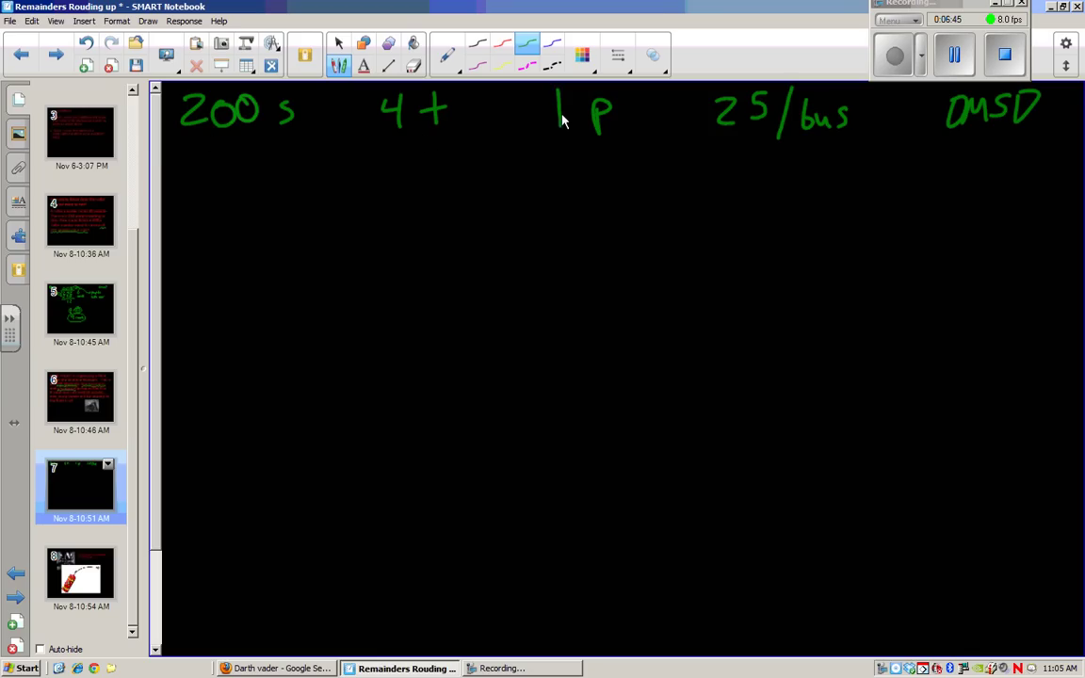
Step: Draw a brace grouping the people counts, write the total 205, and begin the divisor 25
{"action": "left_click_drag", "start_coordinate": [212, 149], "coordinate": [426, 186]}
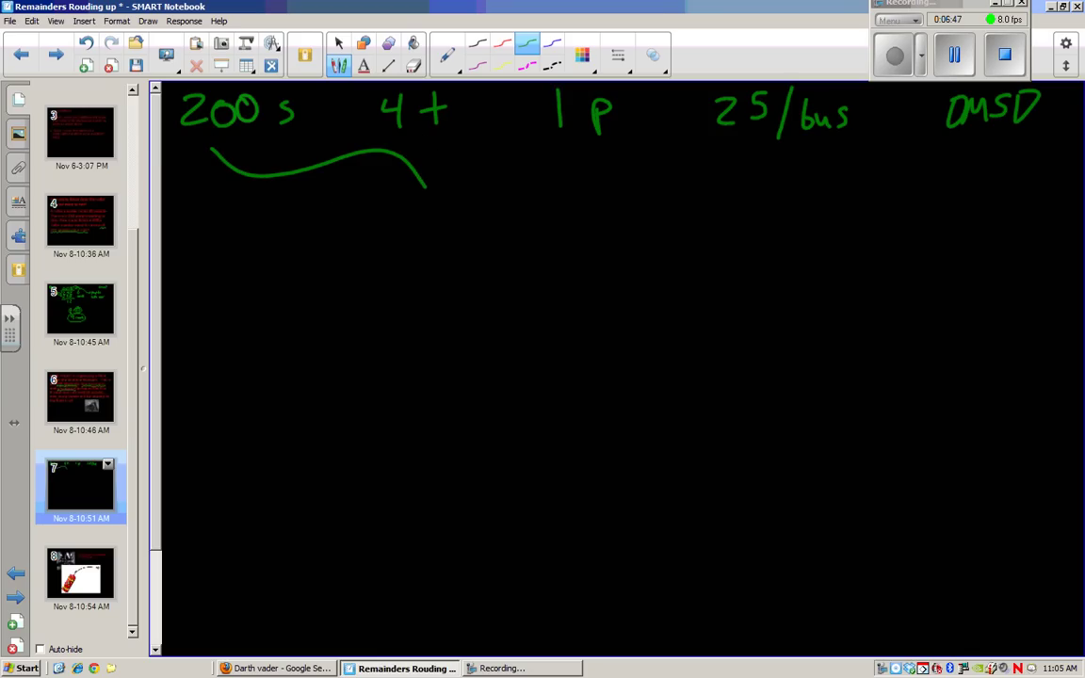
{"action": "left_click_drag", "start_coordinate": [544, 143], "coordinate": [427, 185]}
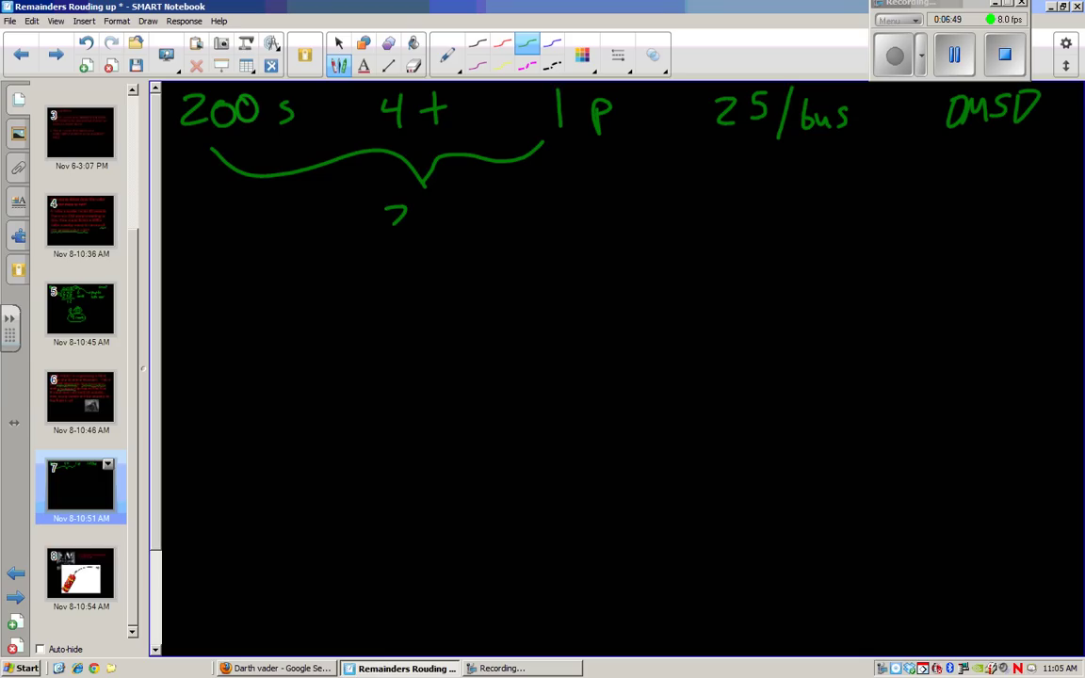
{"action": "left_click_drag", "start_coordinate": [395, 223], "coordinate": [407, 229]}
{"action": "left_click_drag", "start_coordinate": [431, 198], "coordinate": [458, 228]}
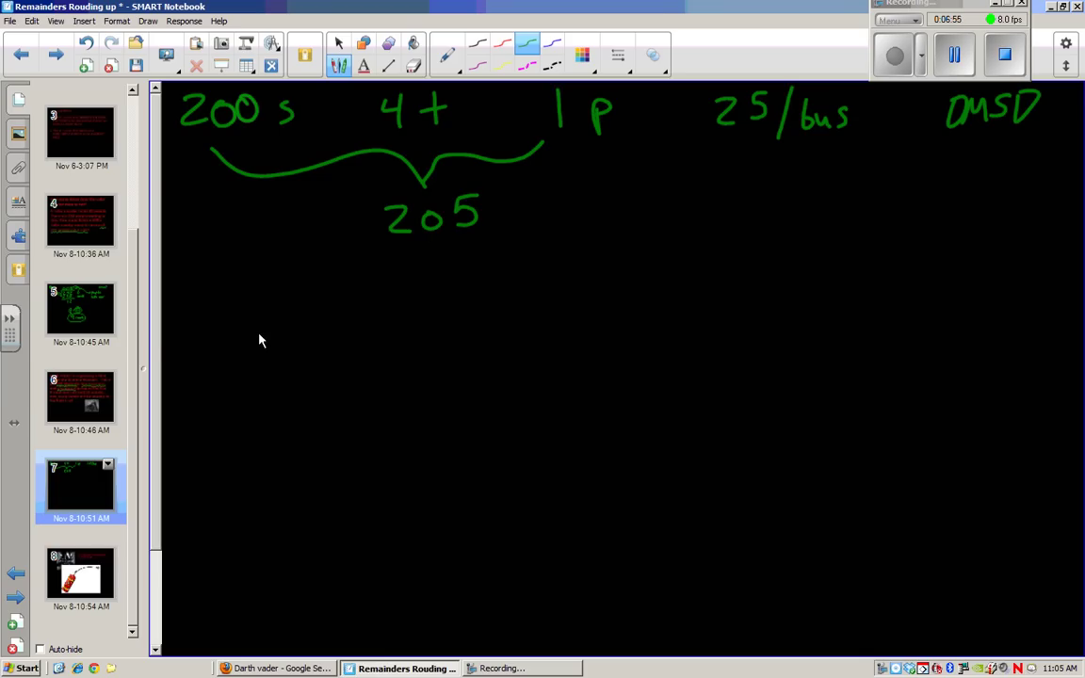
{"action": "left_click_drag", "start_coordinate": [254, 330], "coordinate": [280, 366]}
Step: Set up 25 ) 205 as long division with a 0 starting the quotient
{"action": "mouse_move", "coordinate": [322, 321]}
{"action": "left_mouse_down"}
{"action": "mouse_move", "coordinate": [300, 329]}
{"action": "mouse_move", "coordinate": [298, 363]}
{"action": "mouse_move", "coordinate": [348, 317]}
{"action": "mouse_move", "coordinate": [419, 301]}
{"action": "mouse_move", "coordinate": [575, 297]}
{"action": "left_mouse_up"}
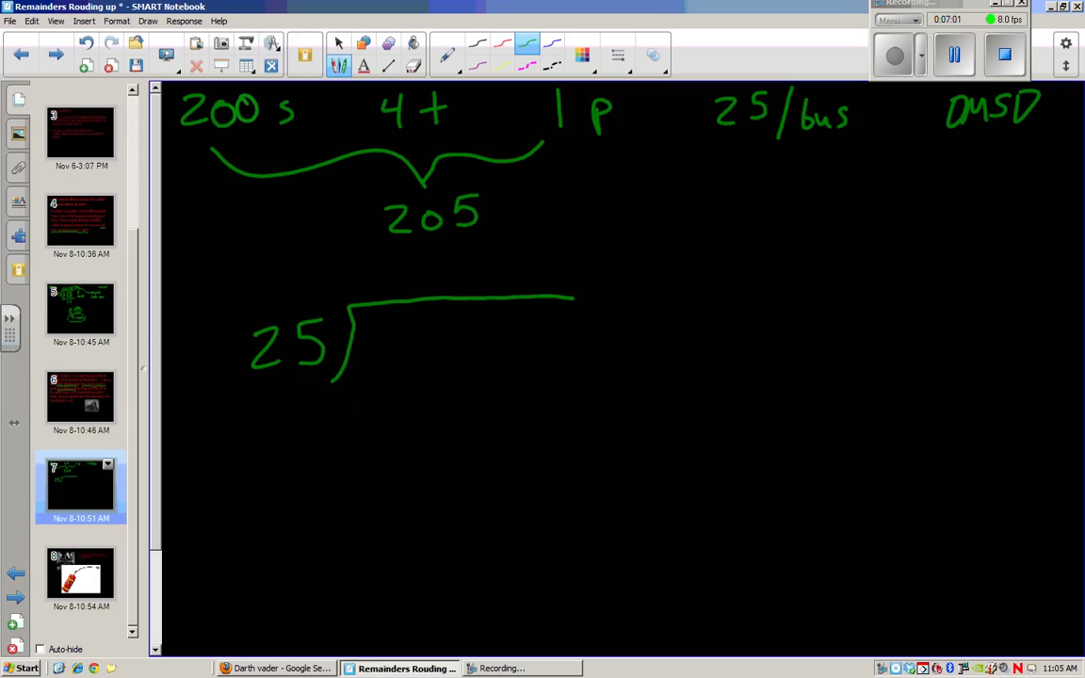
{"action": "mouse_move", "coordinate": [386, 328]}
{"action": "left_mouse_down"}
{"action": "mouse_move", "coordinate": [418, 356]}
{"action": "mouse_move", "coordinate": [454, 326]}
{"action": "mouse_move", "coordinate": [497, 334]}
{"action": "mouse_move", "coordinate": [483, 355]}
{"action": "left_mouse_up"}
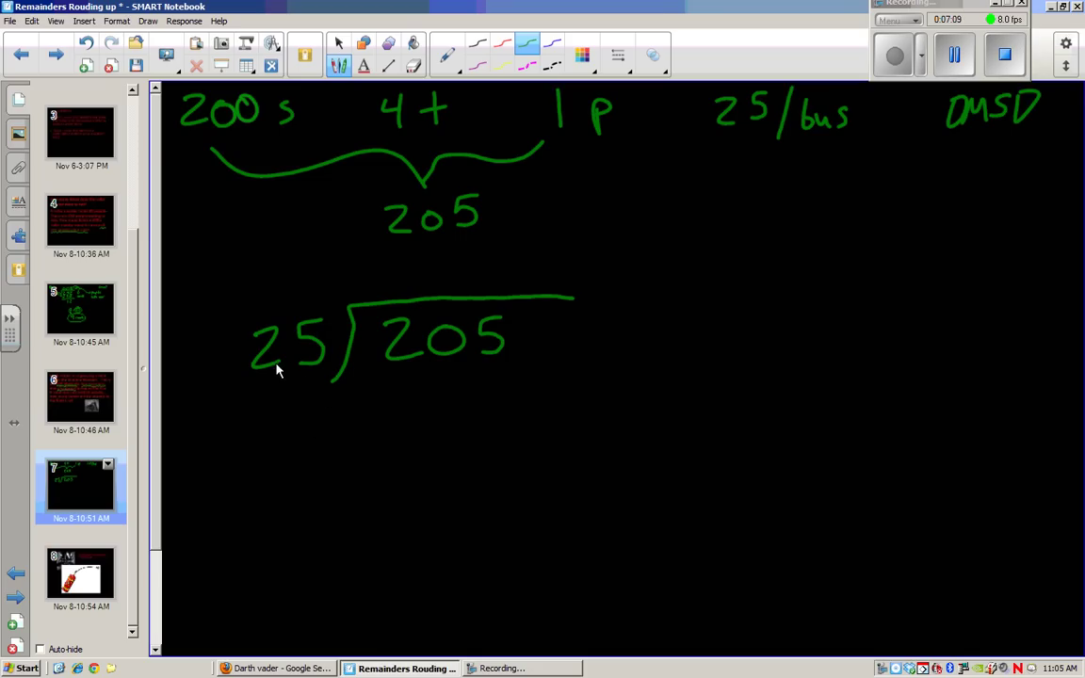
{"action": "left_click_drag", "start_coordinate": [385, 277], "coordinate": [435, 274]}
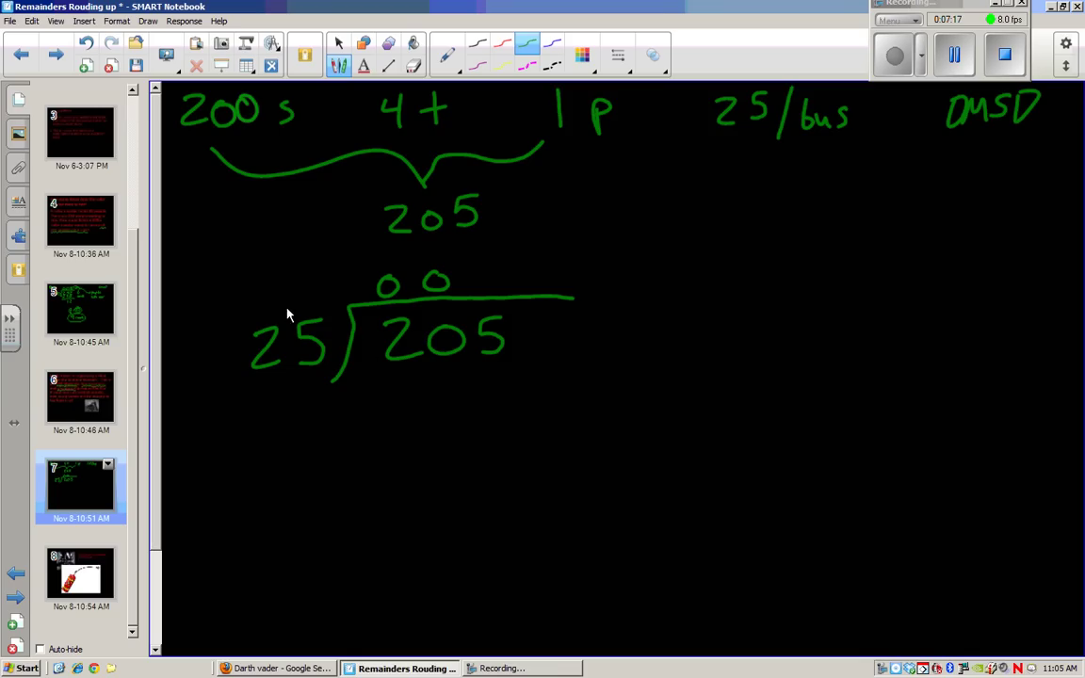
Step: Tally groups of 25, write 8 in the quotient, and begin 200 under 205
{"action": "mouse_move", "coordinate": [185, 259]}
{"action": "left_mouse_down"}
{"action": "mouse_move", "coordinate": [187, 282]}
{"action": "mouse_move", "coordinate": [202, 276]}
{"action": "left_mouse_up"}
{"action": "left_click_drag", "start_coordinate": [225, 262], "coordinate": [221, 282]}
{"action": "mouse_move", "coordinate": [174, 273]}
{"action": "left_mouse_down"}
{"action": "mouse_move", "coordinate": [237, 259]}
{"action": "mouse_move", "coordinate": [259, 281]}
{"action": "left_mouse_up"}
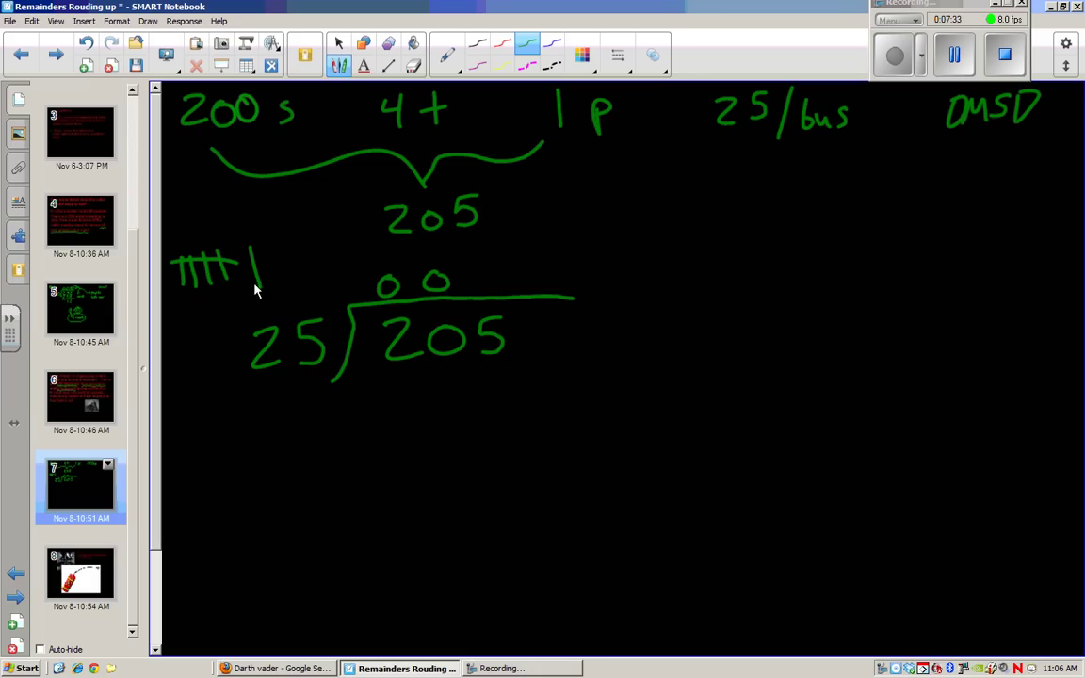
{"action": "left_click_drag", "start_coordinate": [264, 250], "coordinate": [270, 282]}
{"action": "left_click_drag", "start_coordinate": [283, 247], "coordinate": [295, 282]}
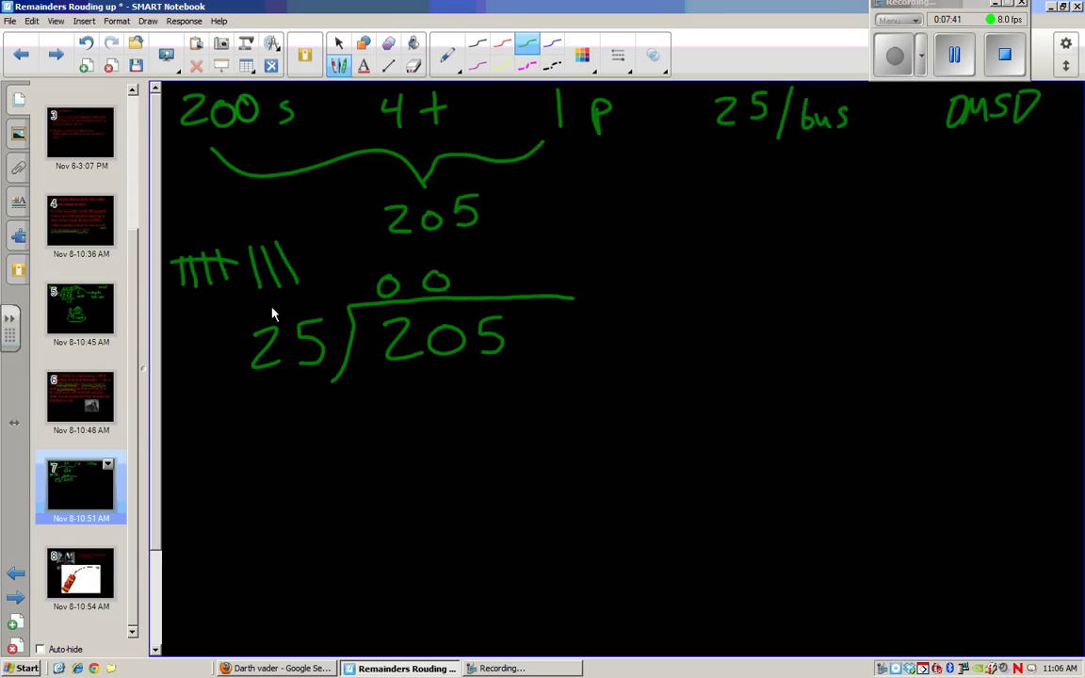
{"action": "mouse_move", "coordinate": [492, 264]}
{"action": "left_mouse_down"}
{"action": "mouse_move", "coordinate": [485, 290]}
{"action": "mouse_move", "coordinate": [497, 265]}
{"action": "left_mouse_up"}
{"action": "mouse_move", "coordinate": [397, 385]}
{"action": "left_mouse_down"}
{"action": "mouse_move", "coordinate": [404, 403]}
{"action": "mouse_move", "coordinate": [425, 411]}
{"action": "mouse_move", "coordinate": [458, 379]}
{"action": "mouse_move", "coordinate": [490, 380]}
{"action": "left_mouse_up"}
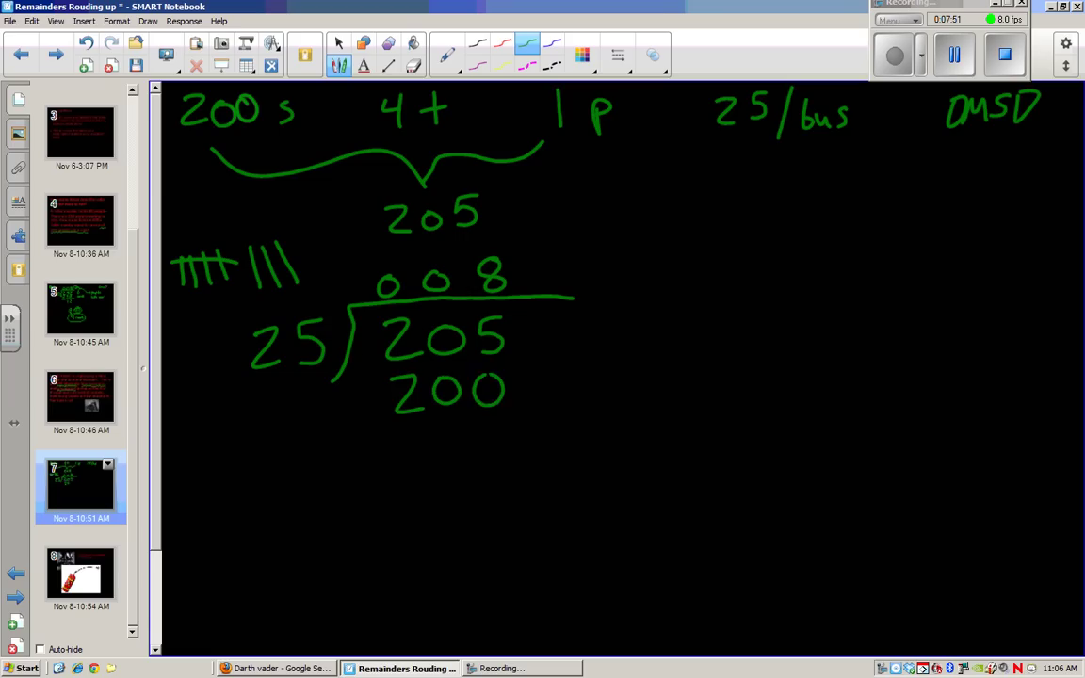
Step: Subtract 200 from 205 to leave 5 and write r5 after the quotient
{"action": "left_click_drag", "start_coordinate": [353, 397], "coordinate": [374, 394]}
{"action": "left_click_drag", "start_coordinate": [346, 441], "coordinate": [541, 411]}
{"action": "left_click_drag", "start_coordinate": [507, 451], "coordinate": [485, 476]}
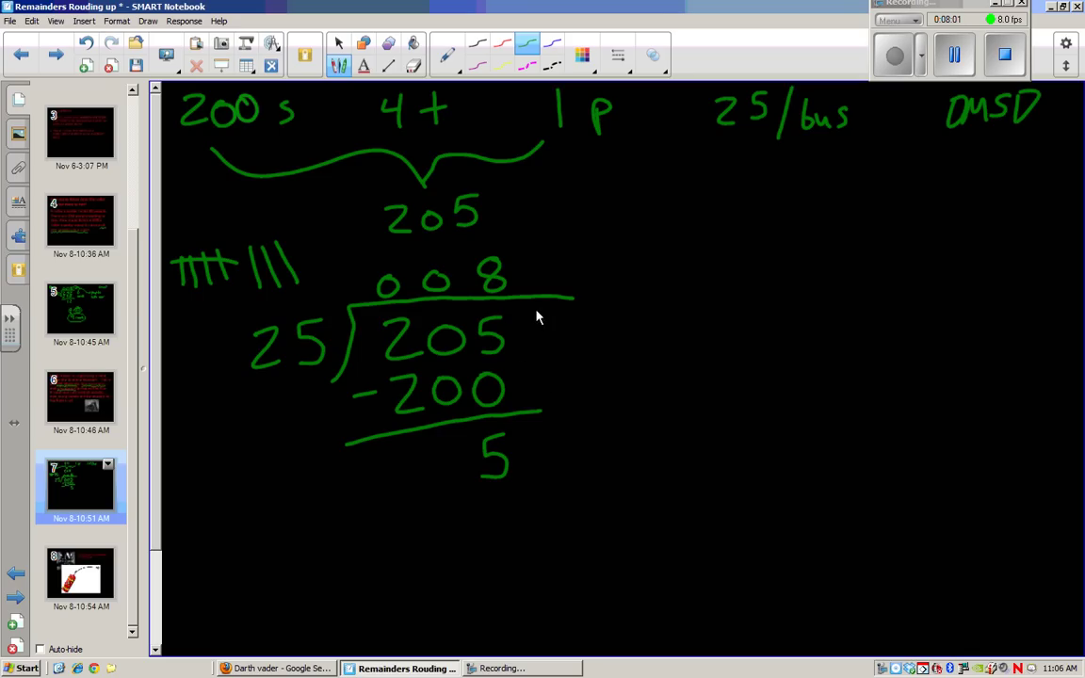
{"action": "mouse_move", "coordinate": [533, 275]}
{"action": "left_mouse_down"}
{"action": "mouse_move", "coordinate": [533, 288]}
{"action": "mouse_move", "coordinate": [547, 276]}
{"action": "mouse_move", "coordinate": [561, 279]}
{"action": "mouse_move", "coordinate": [558, 291]}
{"action": "left_mouse_up"}
Step: Label the 8 as Buses and, with an arrow, the remainder as people left over
{"action": "mouse_move", "coordinate": [509, 256]}
{"action": "left_mouse_down"}
{"action": "mouse_move", "coordinate": [639, 238]}
{"action": "mouse_move", "coordinate": [659, 256]}
{"action": "left_mouse_up"}
{"action": "mouse_move", "coordinate": [660, 226]}
{"action": "left_mouse_down"}
{"action": "mouse_move", "coordinate": [663, 252]}
{"action": "mouse_move", "coordinate": [751, 250]}
{"action": "left_mouse_up"}
{"action": "mouse_move", "coordinate": [578, 288]}
{"action": "left_mouse_down"}
{"action": "mouse_move", "coordinate": [676, 311]}
{"action": "mouse_move", "coordinate": [644, 321]}
{"action": "mouse_move", "coordinate": [691, 339]}
{"action": "mouse_move", "coordinate": [693, 325]}
{"action": "left_mouse_up"}
{"action": "mouse_move", "coordinate": [712, 316]}
{"action": "left_mouse_down"}
{"action": "mouse_move", "coordinate": [728, 311]}
{"action": "mouse_move", "coordinate": [733, 324]}
{"action": "left_mouse_up"}
{"action": "mouse_move", "coordinate": [751, 311]}
{"action": "left_mouse_down"}
{"action": "mouse_move", "coordinate": [752, 337]}
{"action": "mouse_move", "coordinate": [768, 325]}
{"action": "left_mouse_up"}
{"action": "left_click_drag", "start_coordinate": [772, 318], "coordinate": [860, 325]}
{"action": "left_click_drag", "start_coordinate": [852, 309], "coordinate": [894, 327]}
{"action": "left_click_drag", "start_coordinate": [881, 309], "coordinate": [906, 306]}
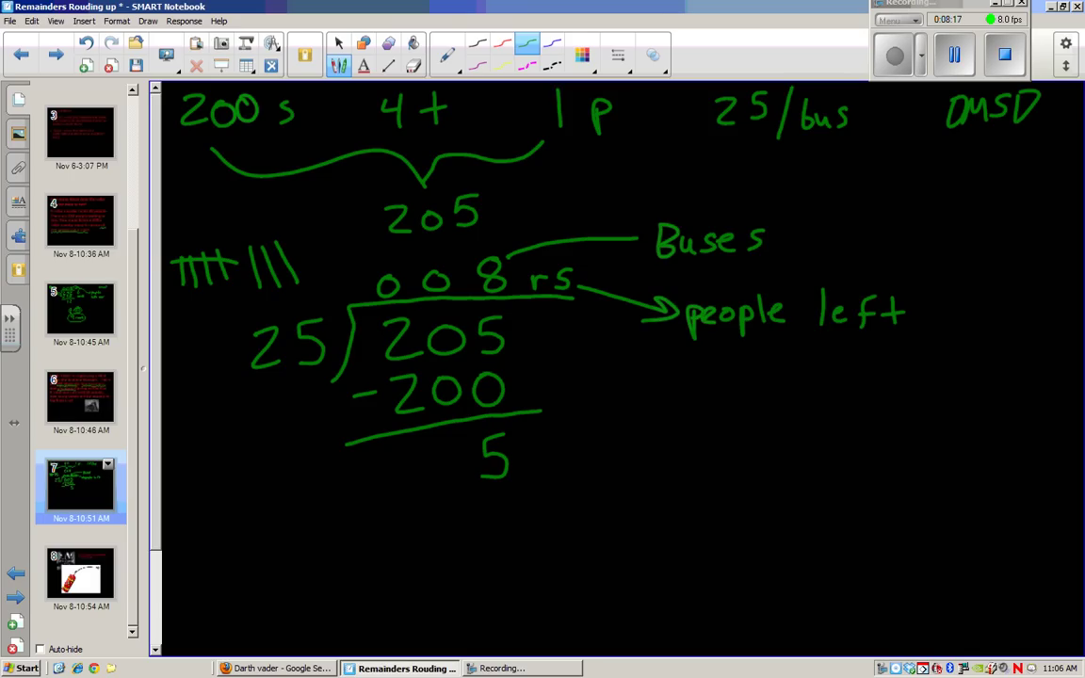
{"action": "mouse_move", "coordinate": [747, 348]}
{"action": "left_mouse_down"}
{"action": "mouse_move", "coordinate": [787, 360]}
{"action": "mouse_move", "coordinate": [816, 350]}
{"action": "left_mouse_up"}
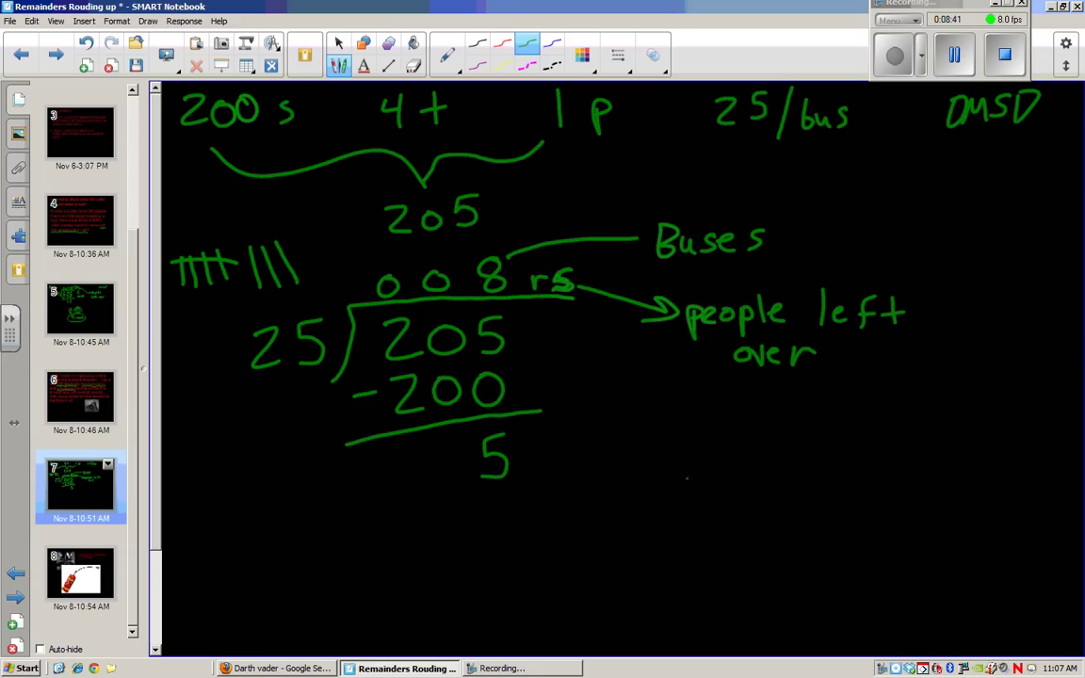
Step: Write the answer 9 buses and circle it
{"action": "left_click_drag", "start_coordinate": [688, 474], "coordinate": [694, 539]}
{"action": "mouse_move", "coordinate": [728, 478]}
{"action": "left_mouse_down"}
{"action": "mouse_move", "coordinate": [728, 499]}
{"action": "mouse_move", "coordinate": [752, 513]}
{"action": "mouse_move", "coordinate": [833, 513]}
{"action": "left_mouse_up"}
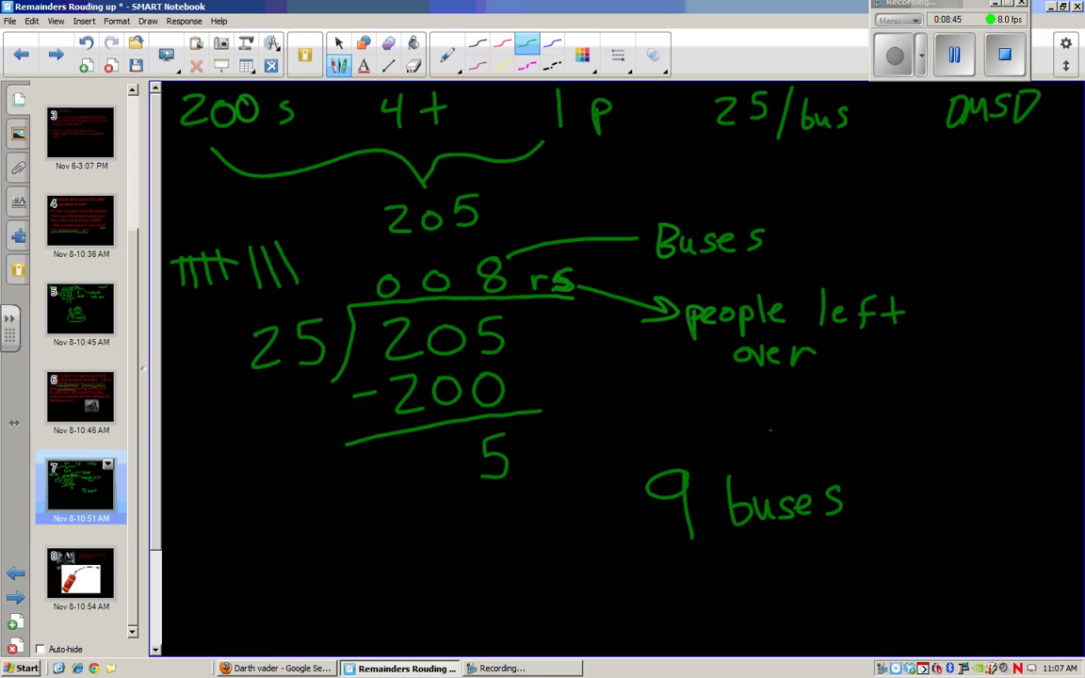
{"action": "mouse_move", "coordinate": [754, 426]}
{"action": "left_mouse_down"}
{"action": "mouse_move", "coordinate": [612, 537]}
{"action": "mouse_move", "coordinate": [871, 452]}
{"action": "mouse_move", "coordinate": [744, 425]}
{"action": "left_mouse_up"}
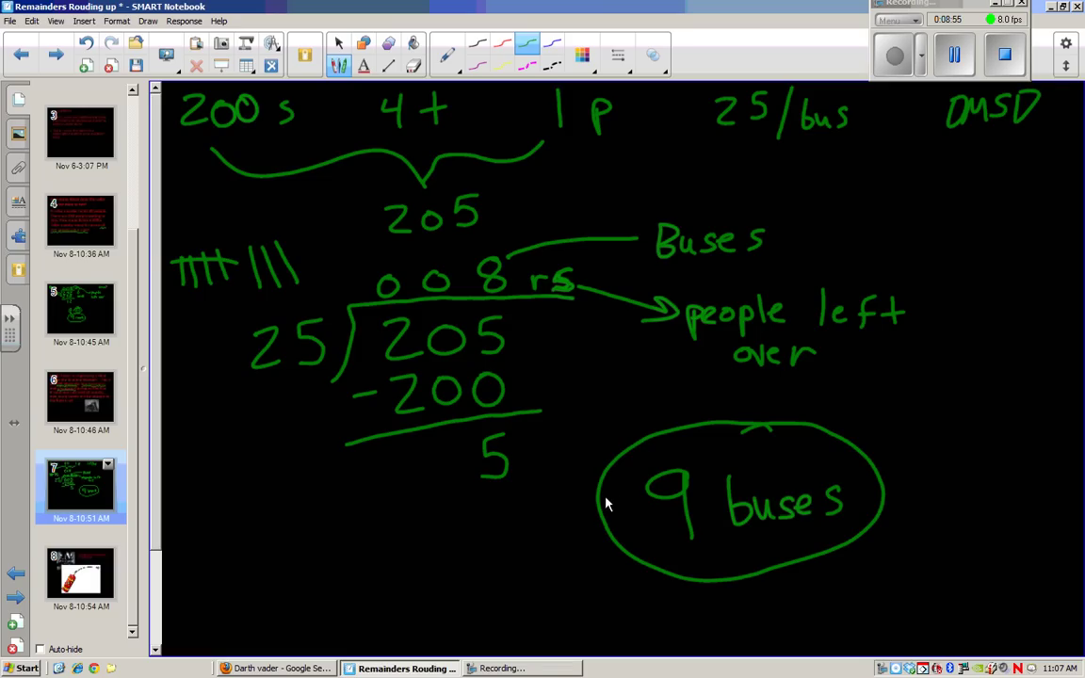
Step: Go to the page 8 self-destruct slide and start the firecracker's 10-second countdown
{"action": "left_click", "coordinate": [95, 580]}
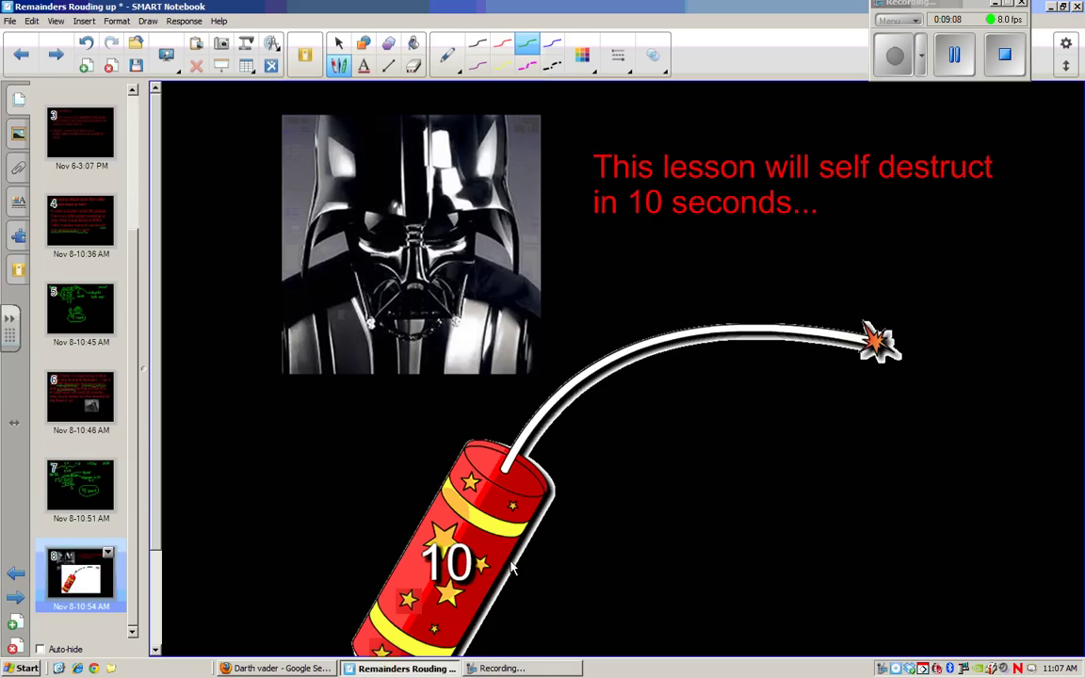
{"action": "left_click", "coordinate": [408, 510]}
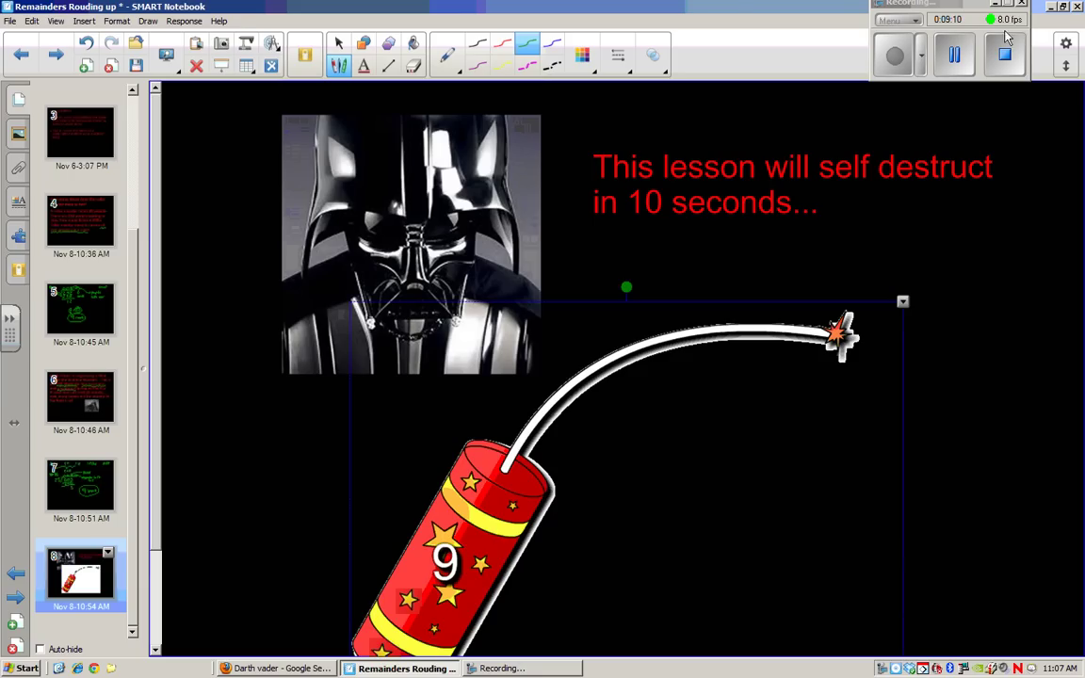
{"action": "left_click", "coordinate": [886, 70]}
{"action": "left_click", "coordinate": [559, 594]}
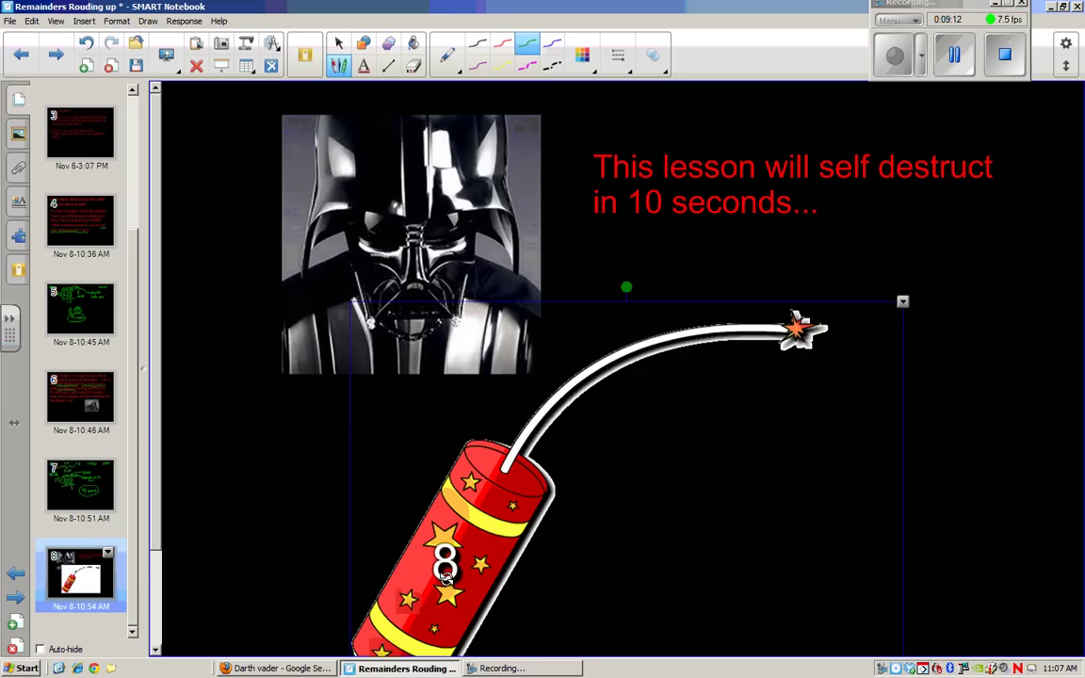